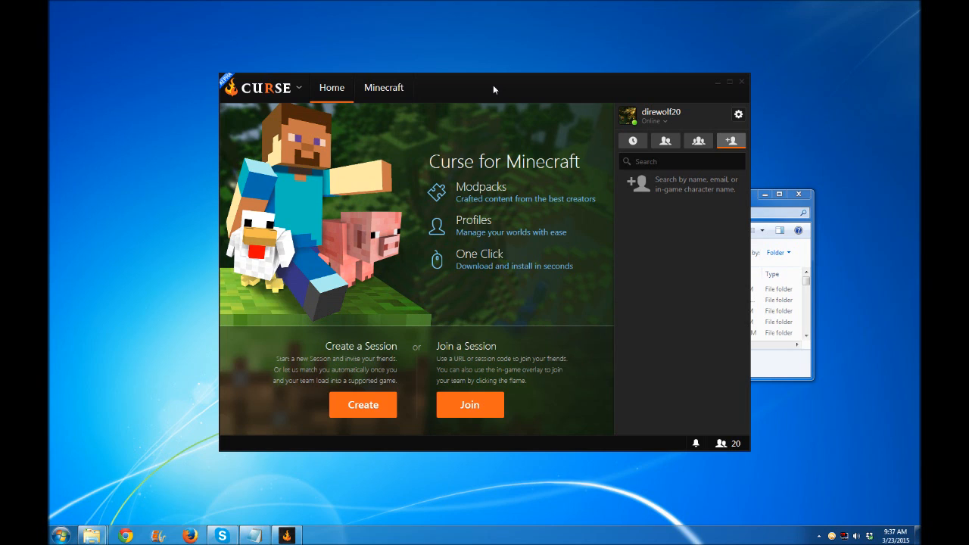
Install the missing Minecraft pieces with the standard setup, comparing the Documents library's folders before and after the installation
{"action": "left_click", "coordinate": [386, 88]}
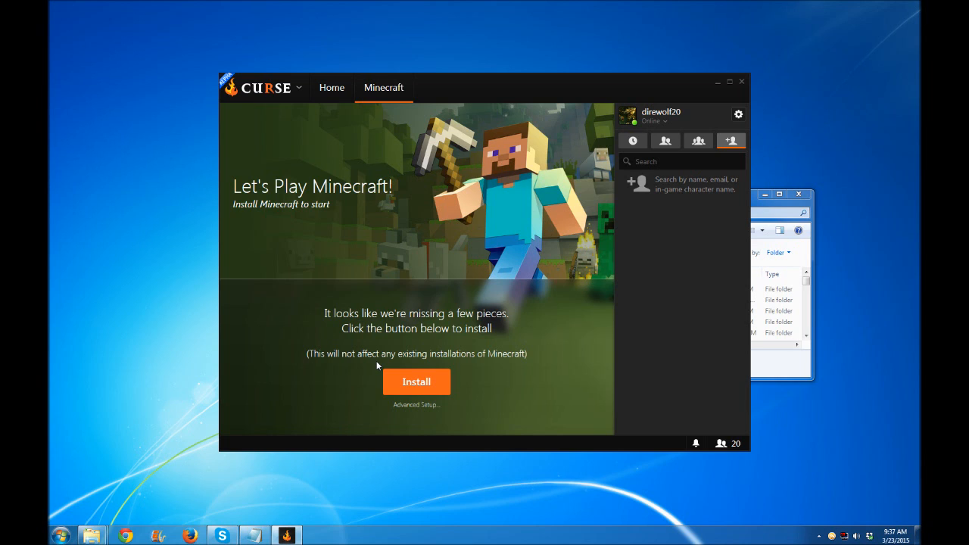
{"action": "left_click", "coordinate": [780, 368]}
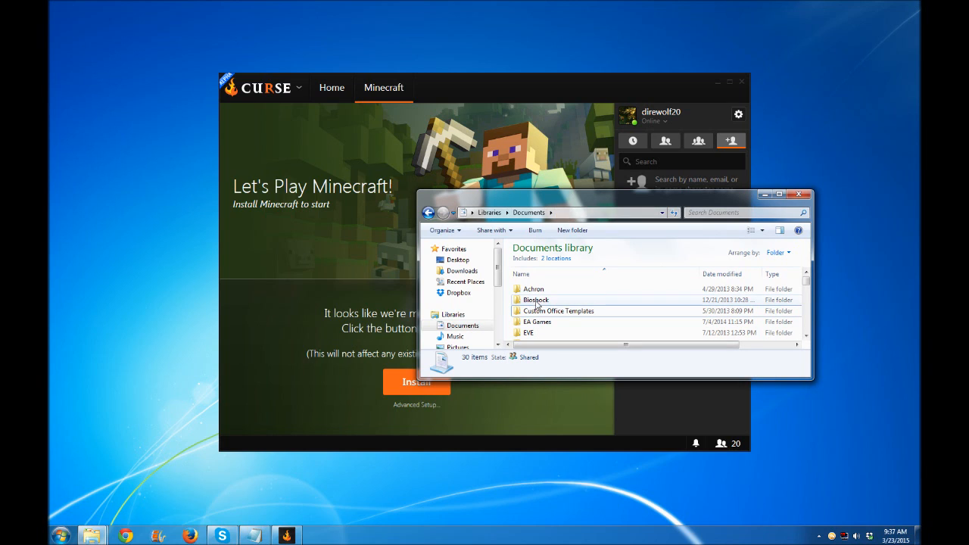
{"action": "left_click", "coordinate": [405, 385]}
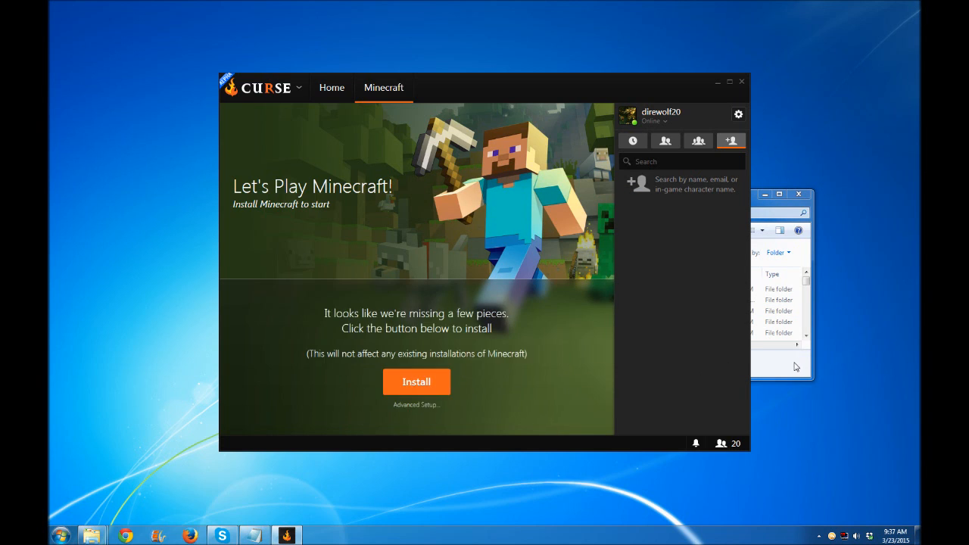
{"action": "left_click", "coordinate": [796, 368]}
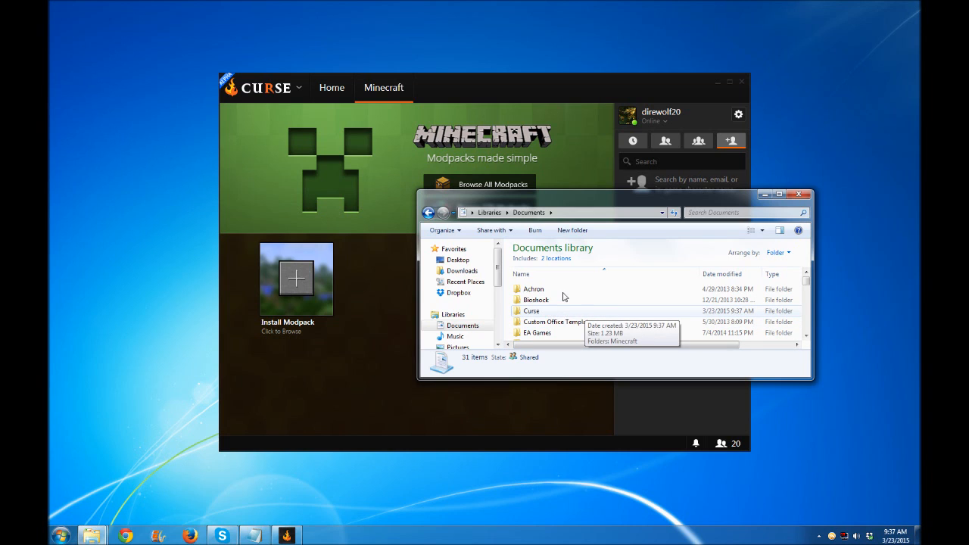
{"action": "left_click", "coordinate": [602, 78]}
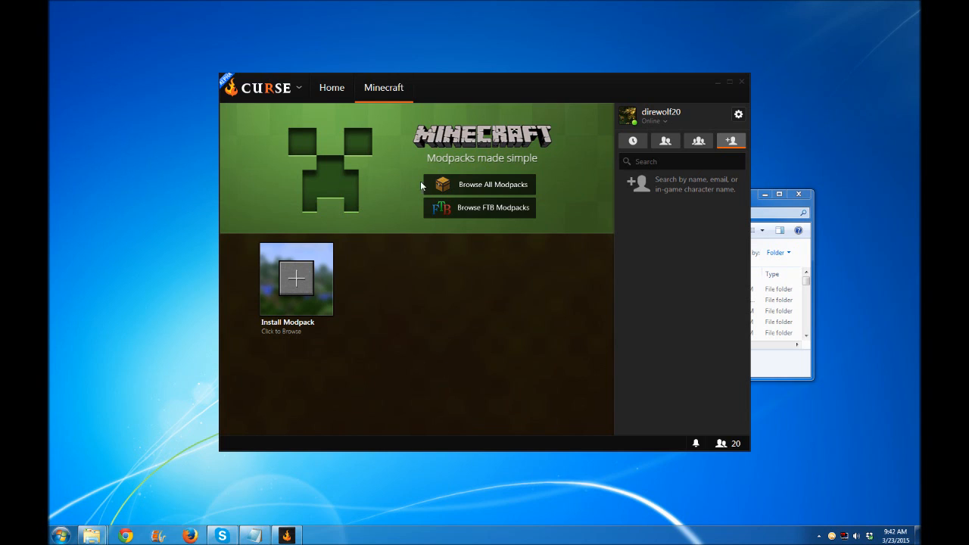
Browse the installable modpacks, search them for "dire" and clear the search
{"action": "left_click", "coordinate": [296, 280]}
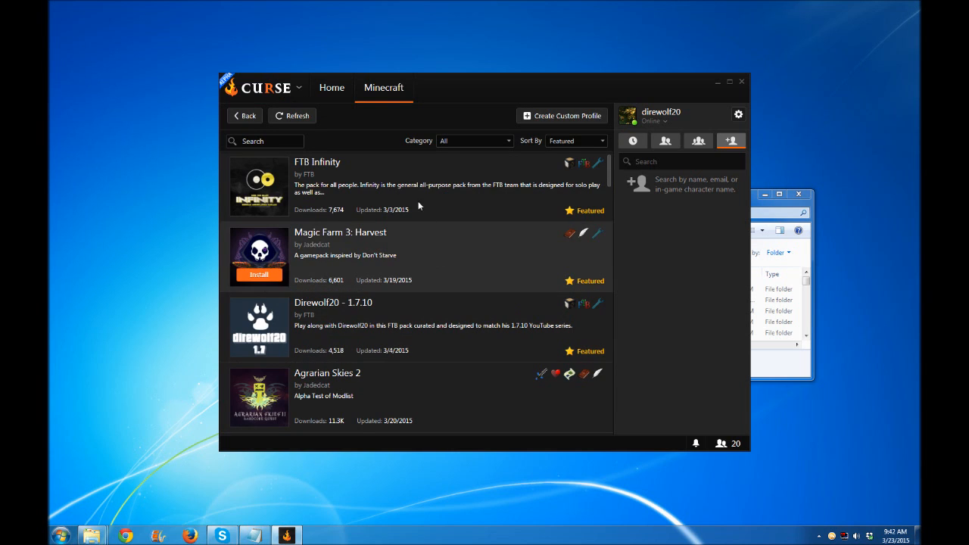
{"action": "left_click", "coordinate": [281, 144]}
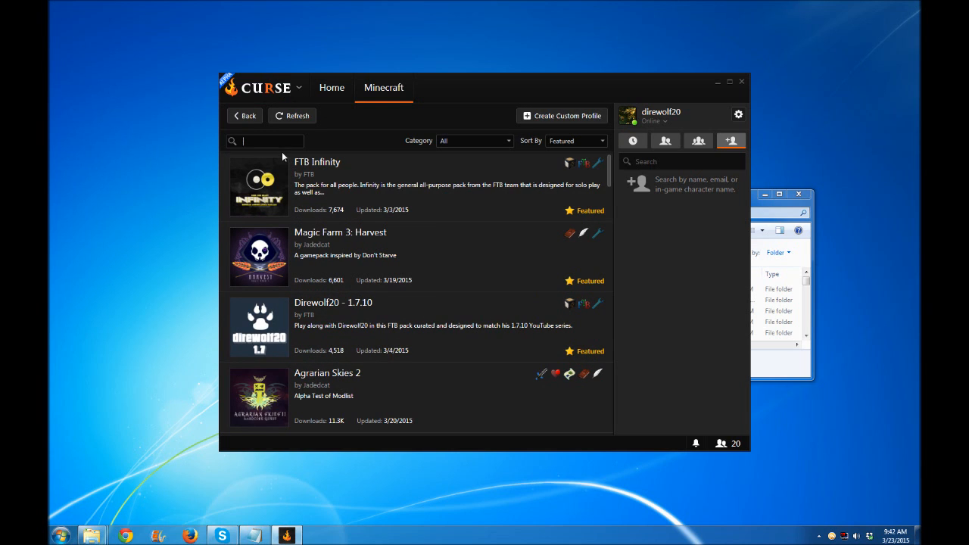
{"action": "type", "text": "dire"}
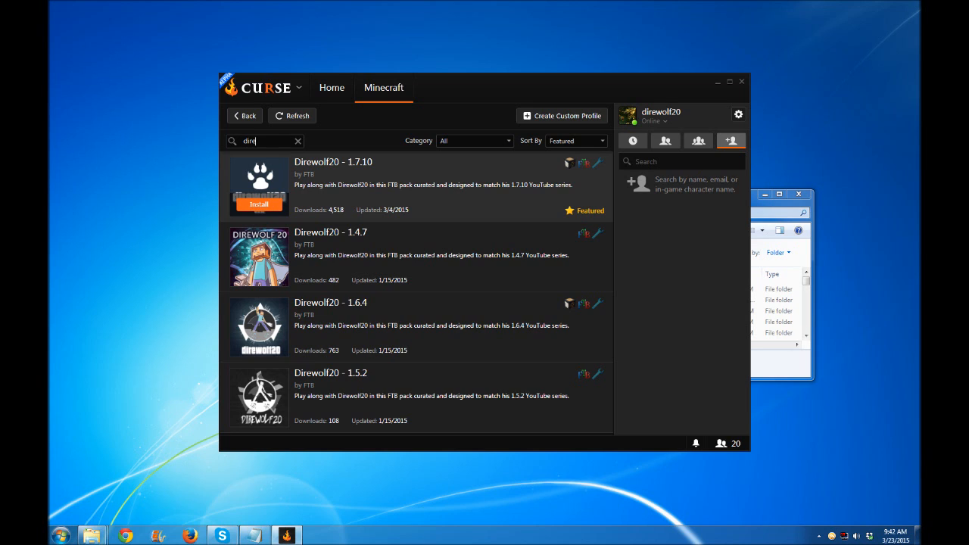
{"action": "left_click", "coordinate": [297, 141]}
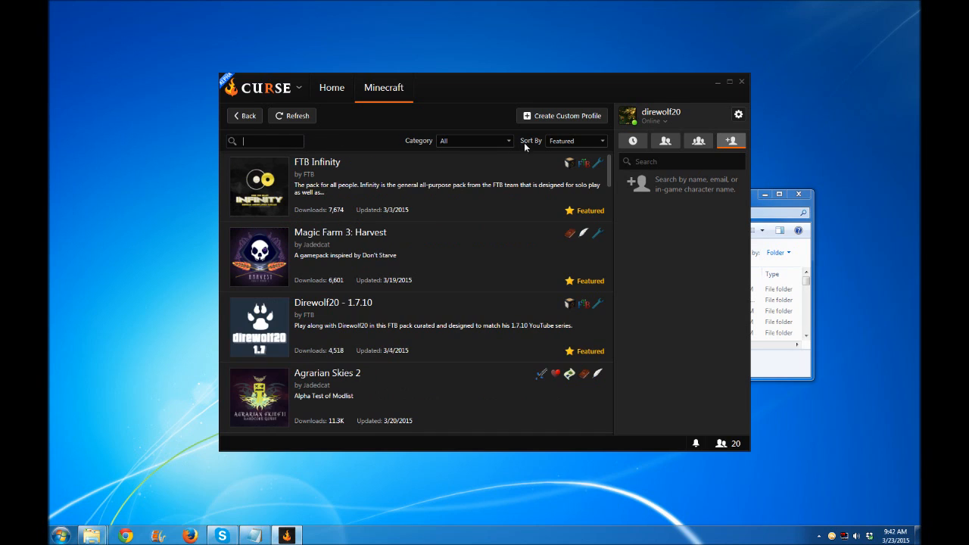
Filter the modpack list by the Magic, Quests, Tech and FTB Official Pack categories in turn, and reset the category to All
{"action": "left_click", "coordinate": [464, 143]}
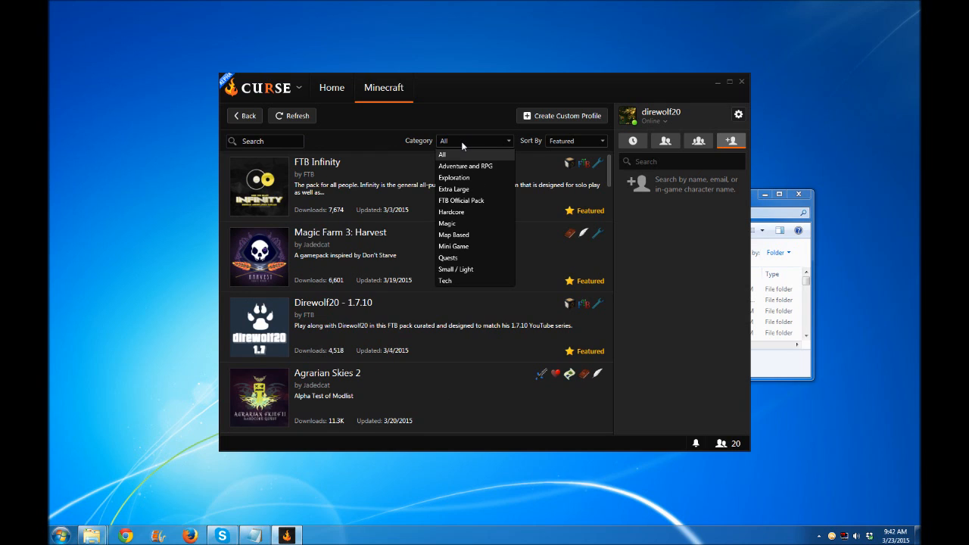
{"action": "left_click", "coordinate": [506, 223]}
{"action": "left_click", "coordinate": [478, 143]}
{"action": "left_click", "coordinate": [461, 258]}
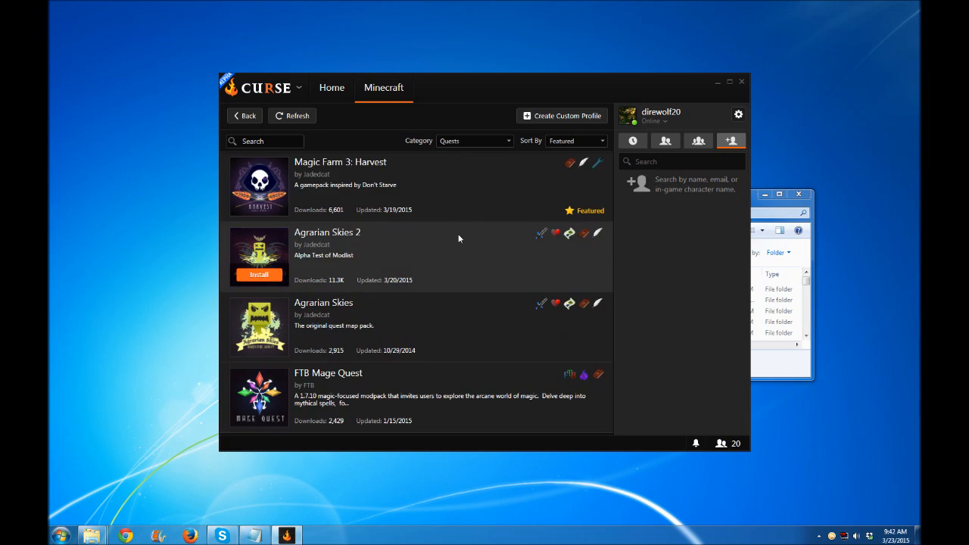
{"action": "left_click", "coordinate": [474, 141]}
{"action": "left_click", "coordinate": [458, 281]}
{"action": "left_click", "coordinate": [480, 139]}
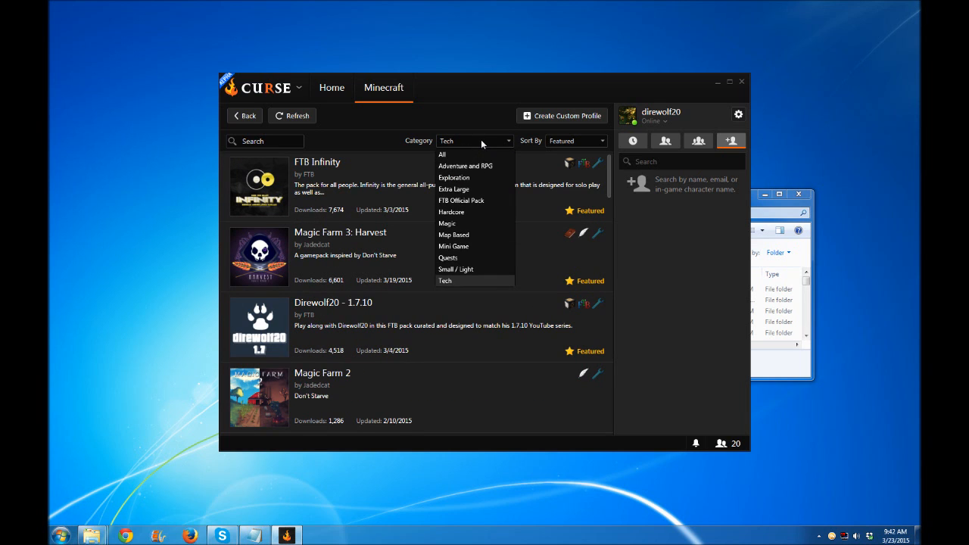
{"action": "left_click", "coordinate": [473, 201]}
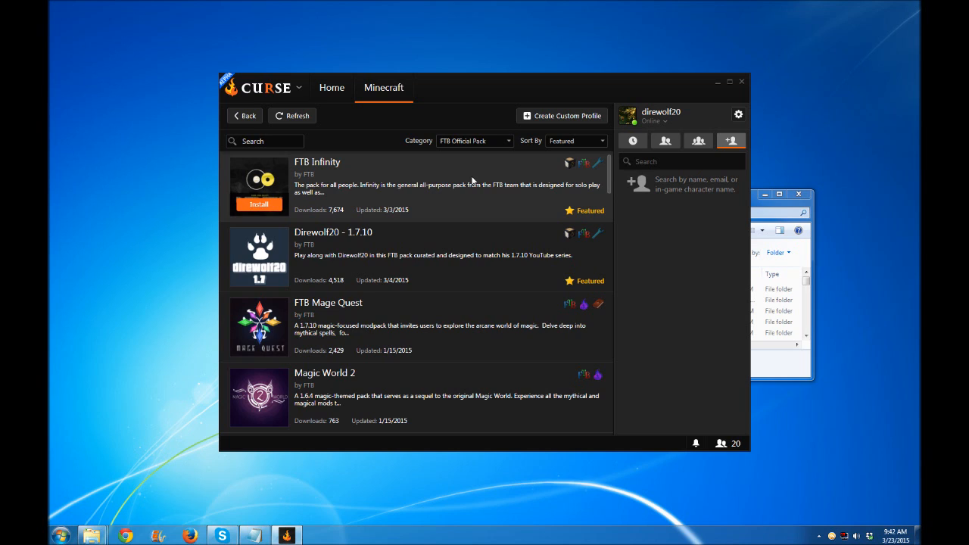
{"action": "left_click", "coordinate": [477, 141]}
{"action": "left_click", "coordinate": [473, 152]}
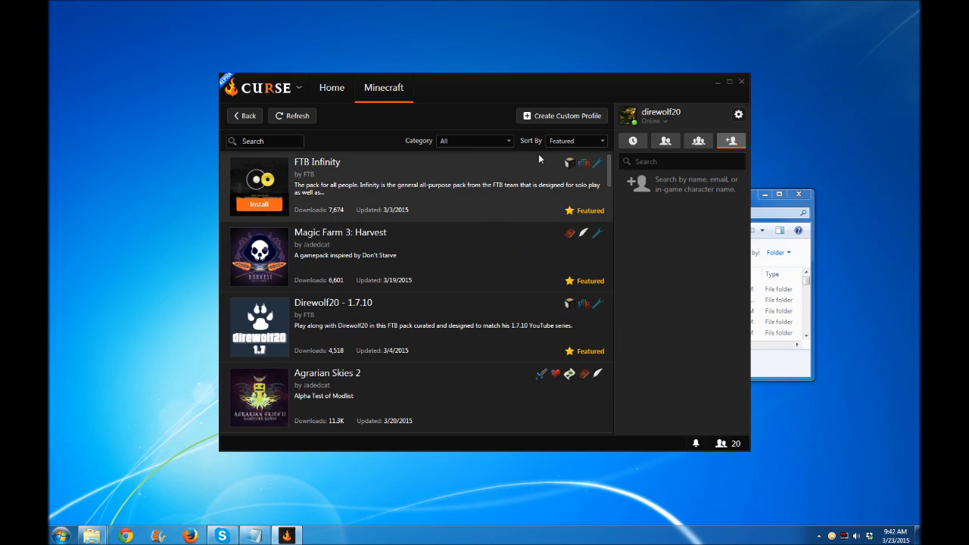
Sort the modpack list by Last Updated and by Author, and restore the Featured order
{"action": "left_click", "coordinate": [576, 140]}
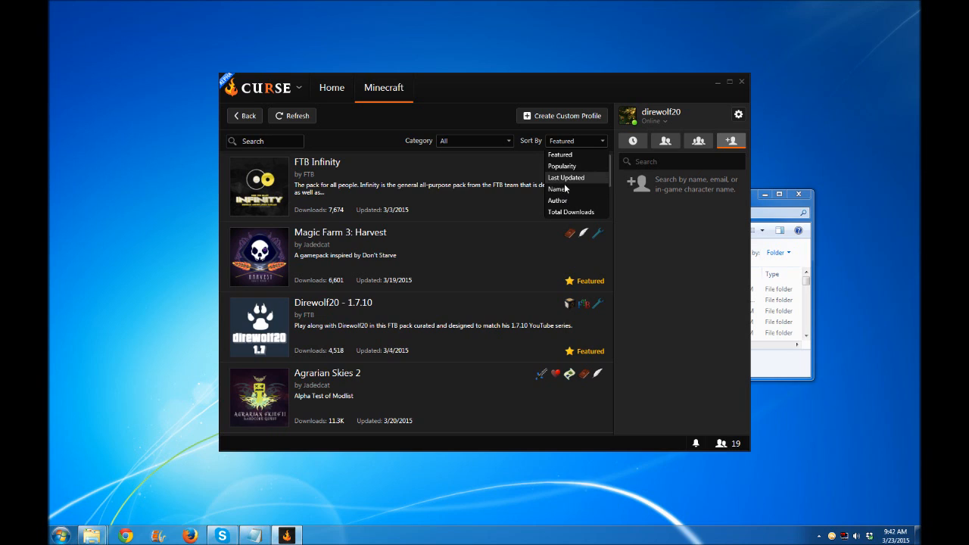
{"action": "left_click", "coordinate": [565, 177]}
{"action": "left_click", "coordinate": [576, 142]}
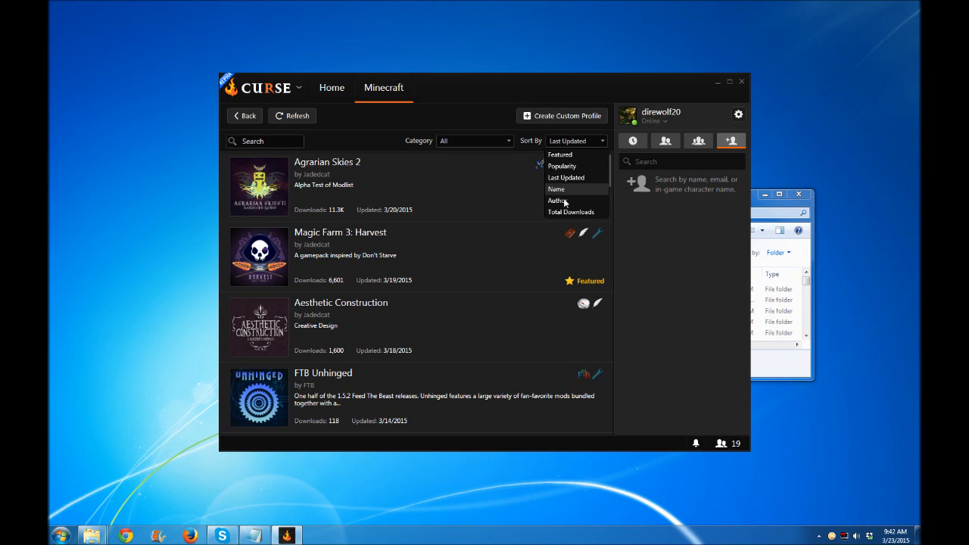
{"action": "left_click", "coordinate": [564, 201]}
{"action": "left_click", "coordinate": [568, 141]}
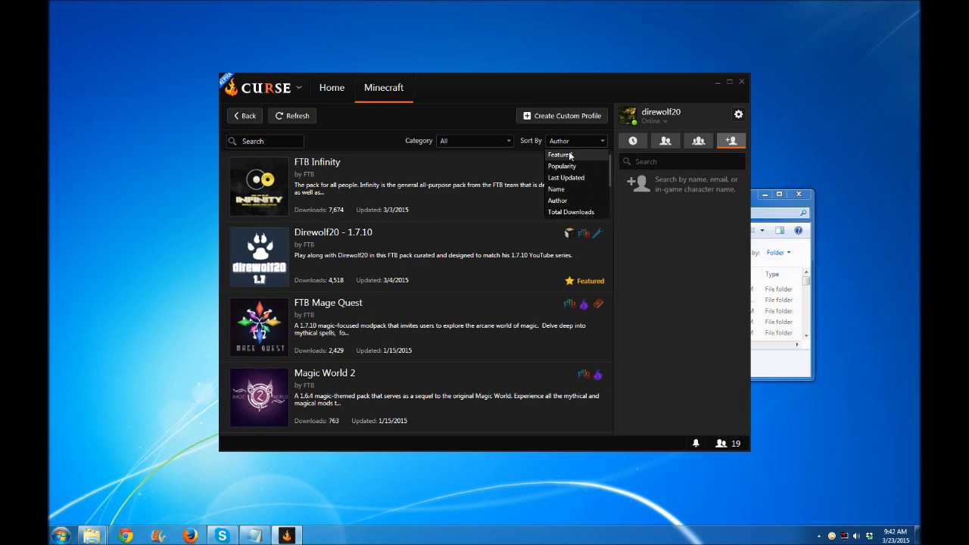
{"action": "left_click", "coordinate": [570, 155]}
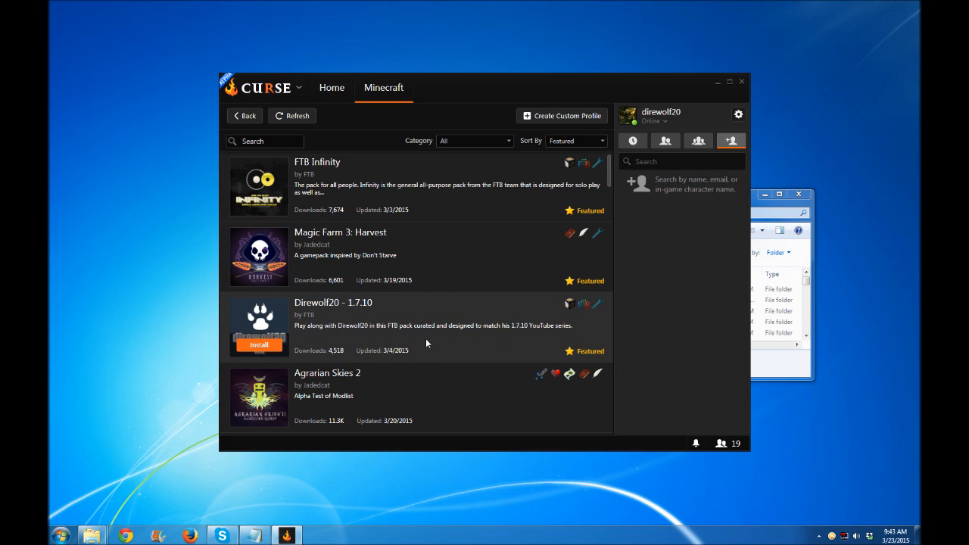
Examine the overview, changelogs and available versions of the Direwolf20 - 1.7.10 modpack
{"action": "left_click", "coordinate": [337, 308]}
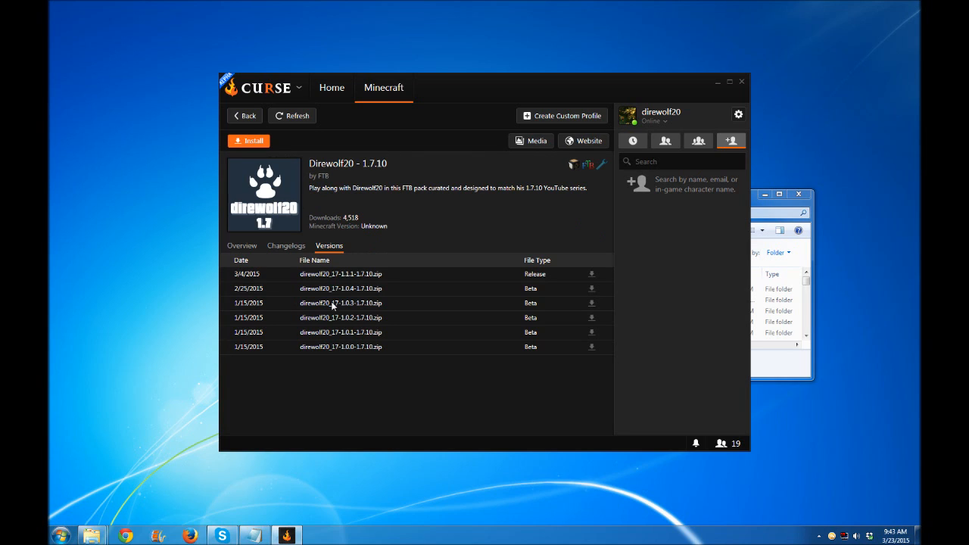
{"action": "left_click", "coordinate": [245, 246]}
{"action": "left_click", "coordinate": [284, 247]}
{"action": "left_click", "coordinate": [325, 246]}
{"action": "left_click", "coordinate": [243, 246]}
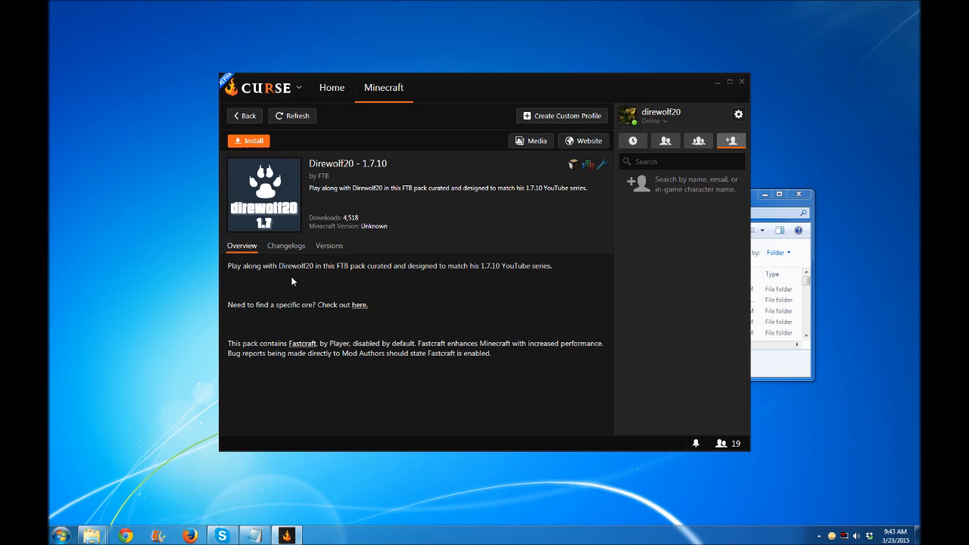
{"action": "left_click", "coordinate": [286, 245]}
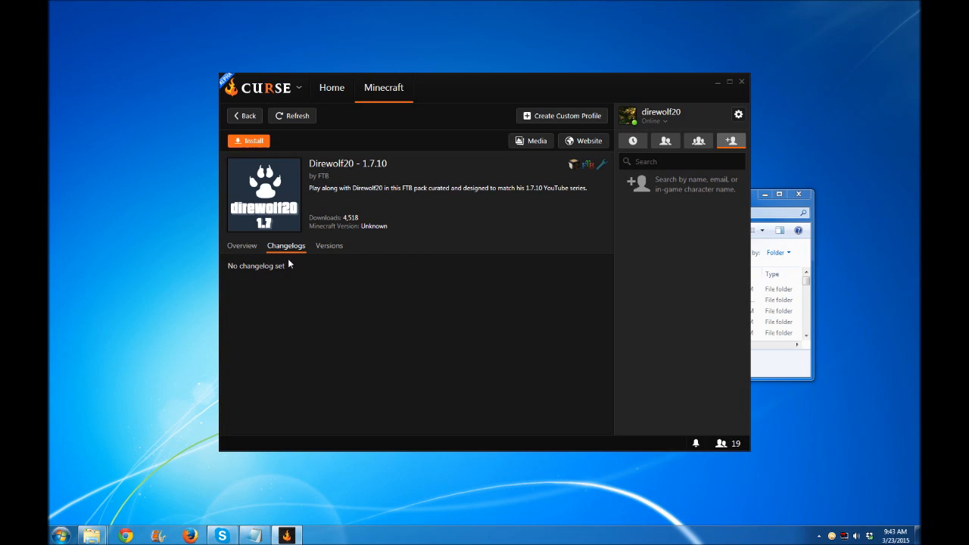
{"action": "left_click", "coordinate": [338, 249]}
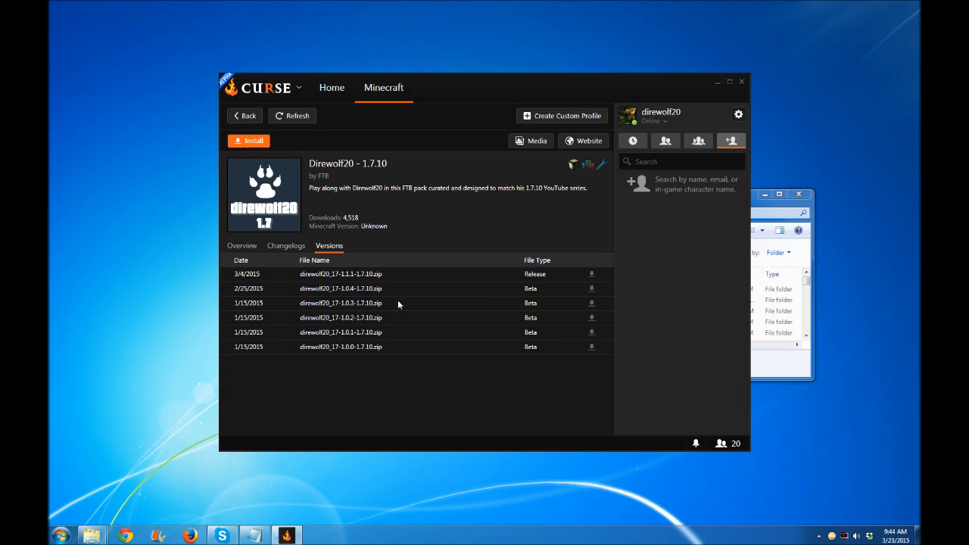
Install the Direwolf20 - 1.7.10 modpack and return to the Minecraft start page
{"action": "left_click", "coordinate": [251, 142]}
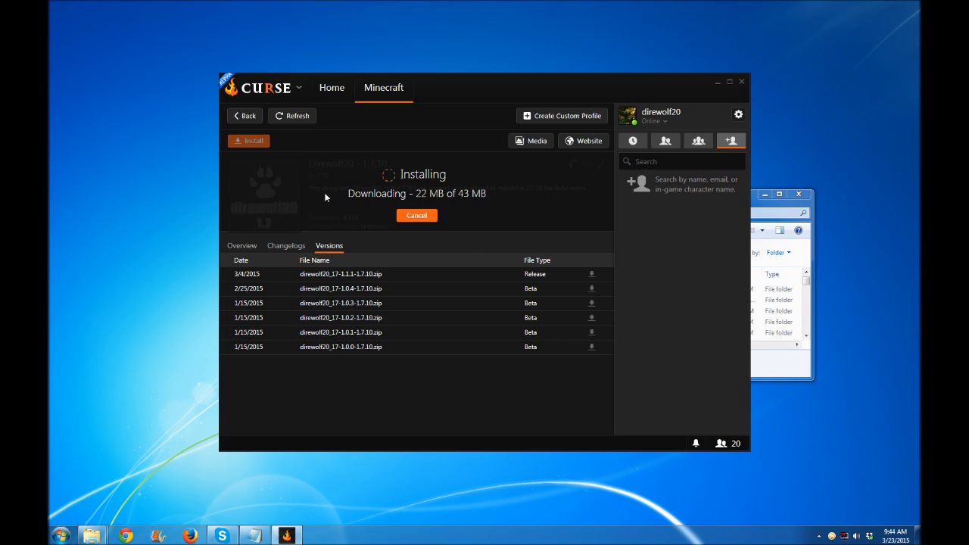
{"action": "left_click", "coordinate": [241, 115]}
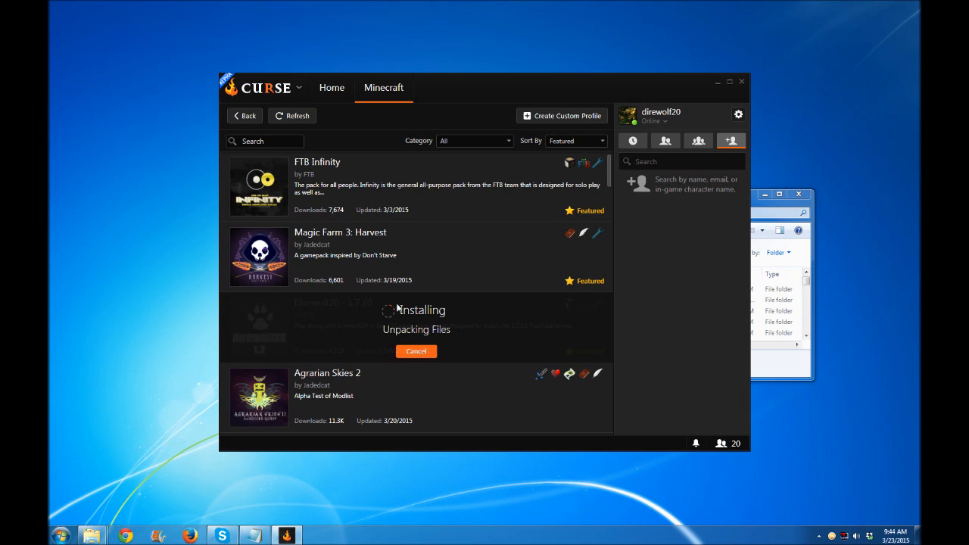
{"action": "left_click", "coordinate": [247, 115]}
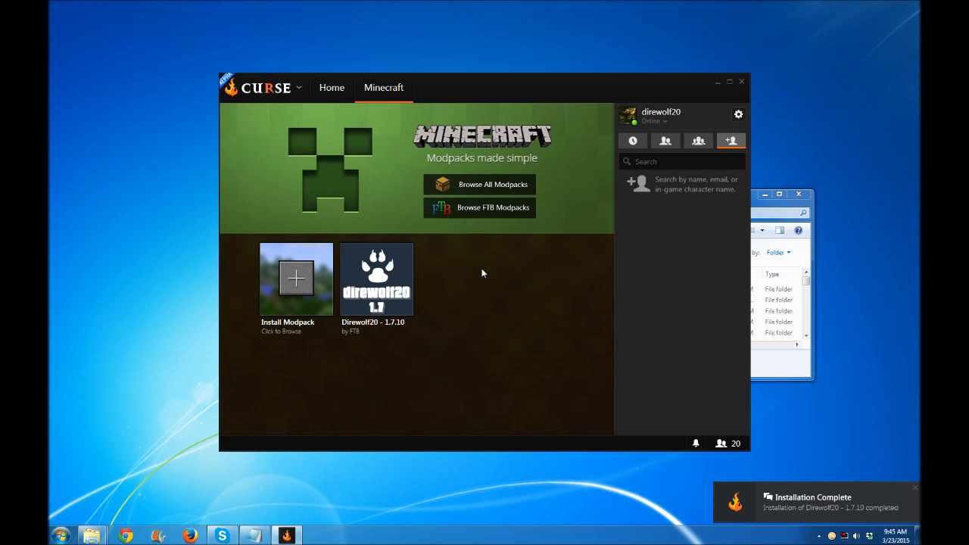
View the installed Direwolf20 - 1.7.10 profile's overview and installed mods, and return to the Minecraft start page
{"action": "mouse_move", "coordinate": [381, 267]}
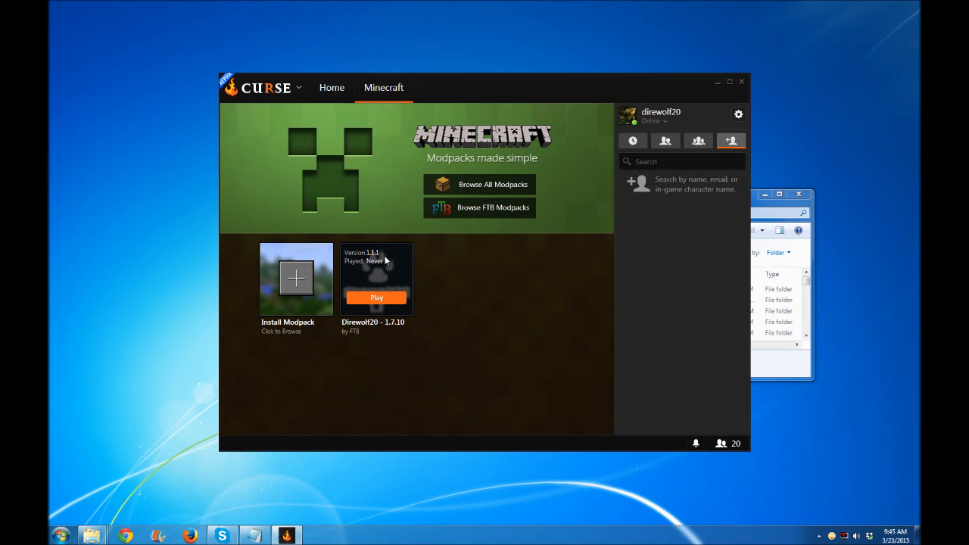
{"action": "right_click", "coordinate": [386, 260]}
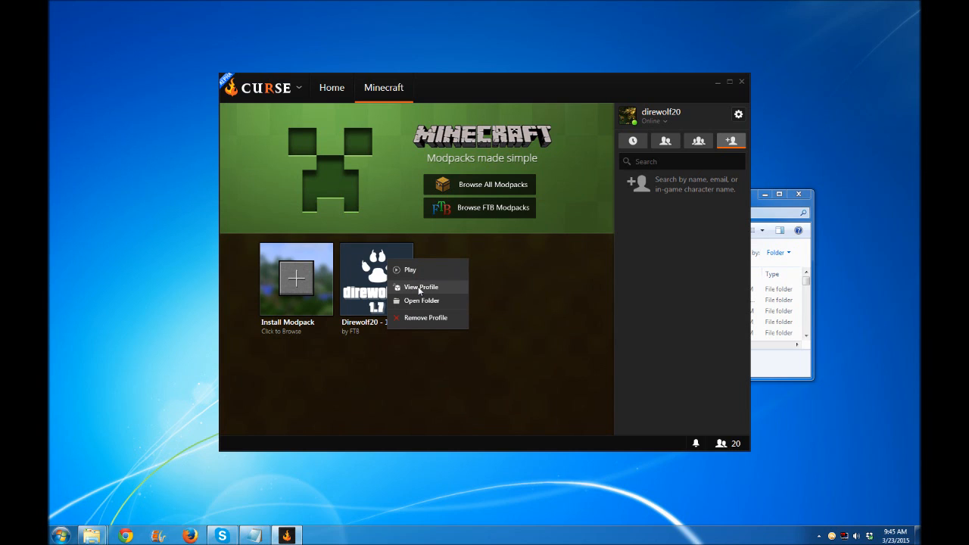
{"action": "left_click", "coordinate": [418, 286]}
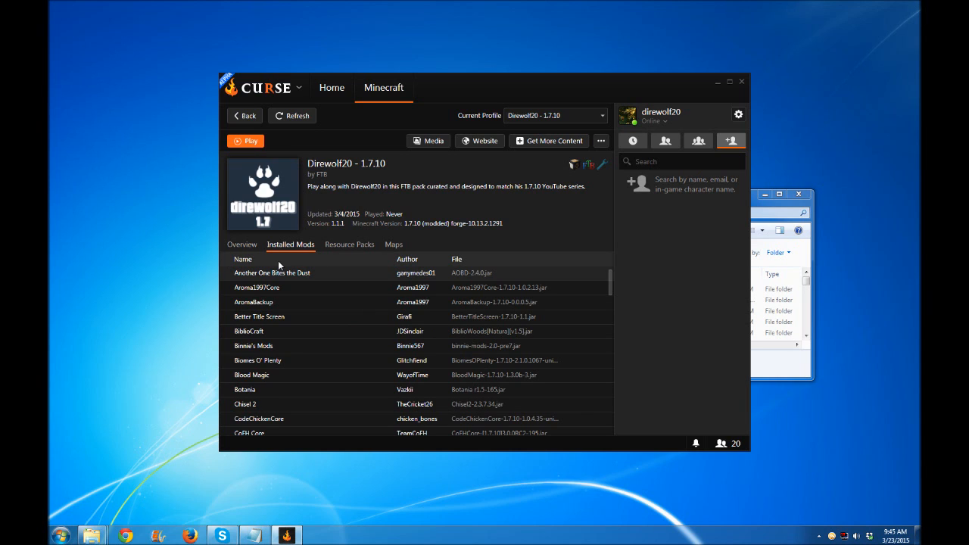
{"action": "left_click", "coordinate": [243, 244]}
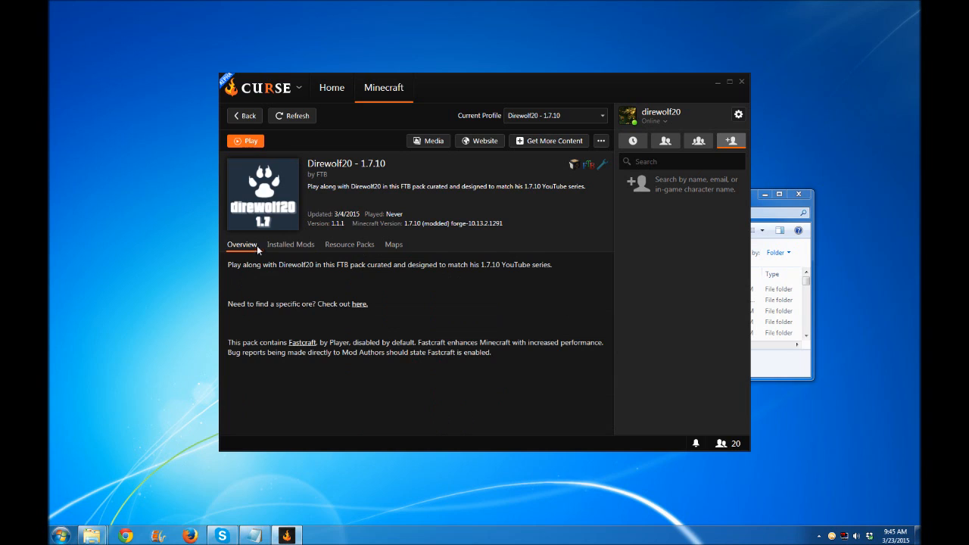
{"action": "left_click", "coordinate": [288, 251]}
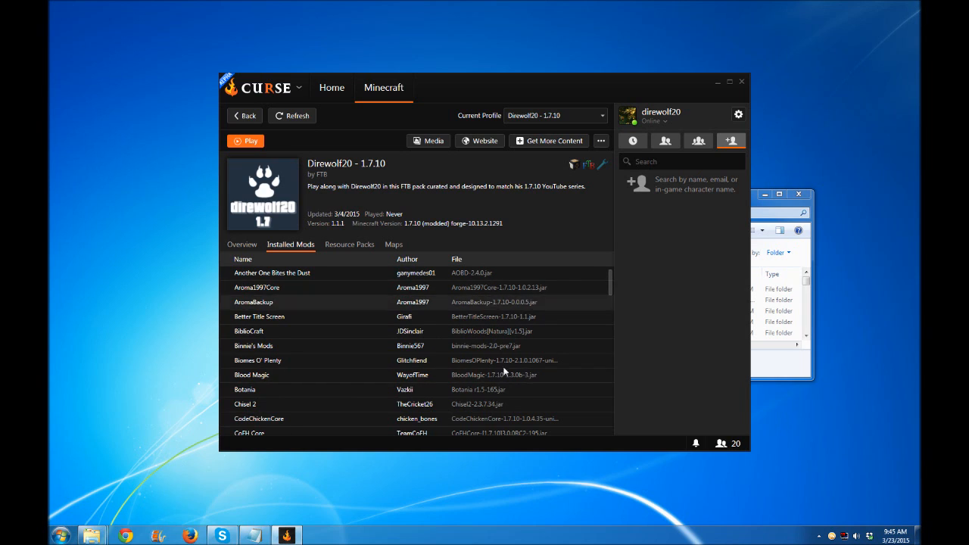
{"action": "left_click", "coordinate": [248, 115]}
Open the Direwolf20 - 1.7.10 profile's folder on disk, look through its mods folder and close the folder window
{"action": "right_click", "coordinate": [384, 267]}
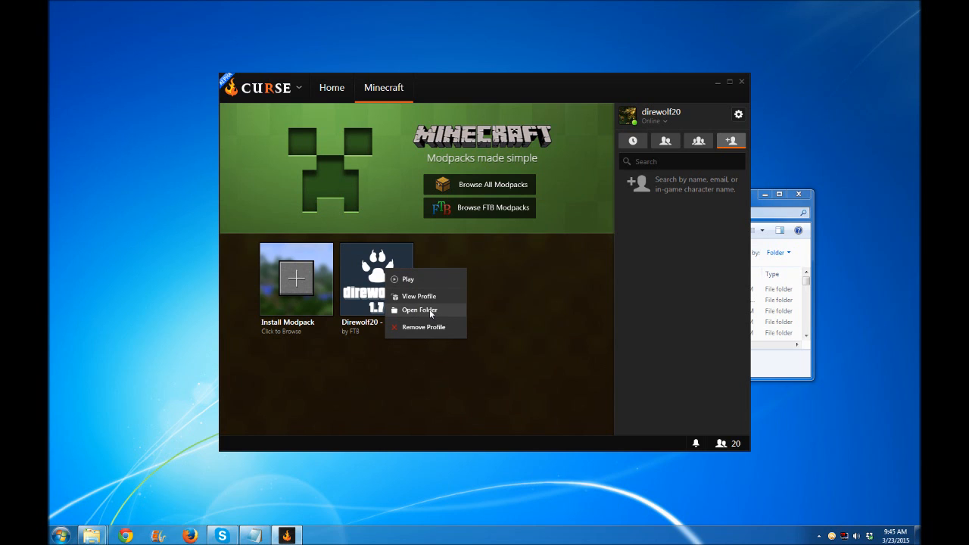
{"action": "left_click", "coordinate": [420, 309]}
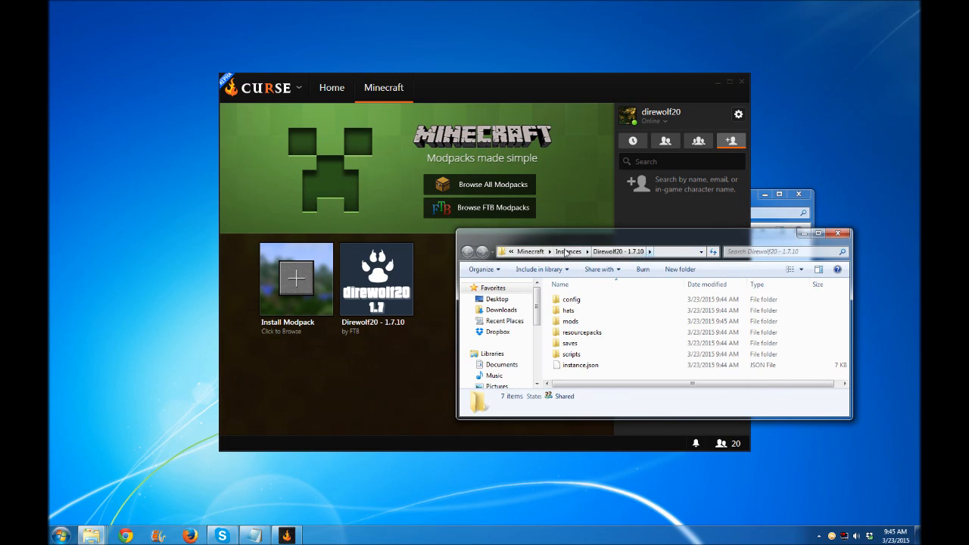
{"action": "double_click", "coordinate": [595, 321]}
{"action": "scroll", "coordinate": [583, 349], "scroll_direction": "down", "scroll_amount": 3}
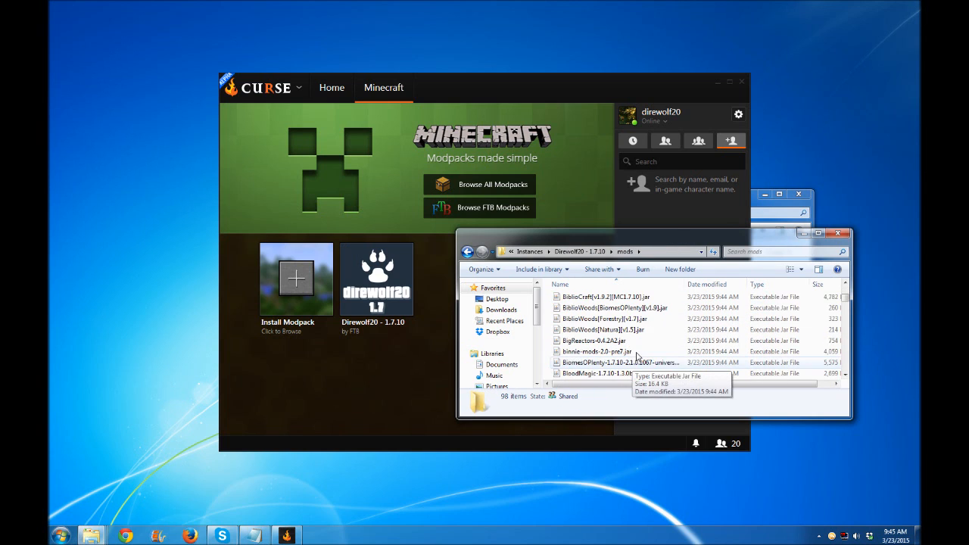
{"action": "left_click", "coordinate": [839, 235]}
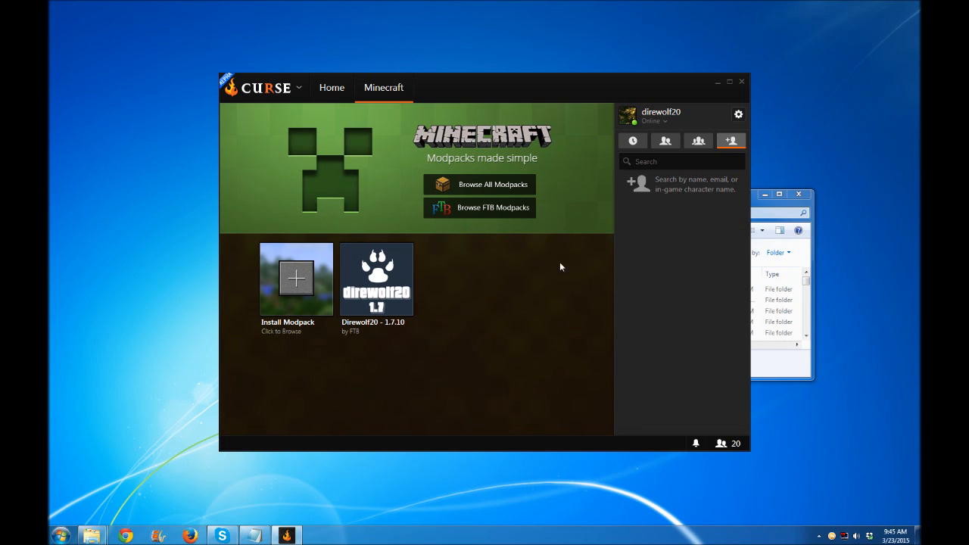
Launch the installed Direwolf20 - 1.7.10 profile to bring up the Minecraft launcher
{"action": "right_click", "coordinate": [396, 274]}
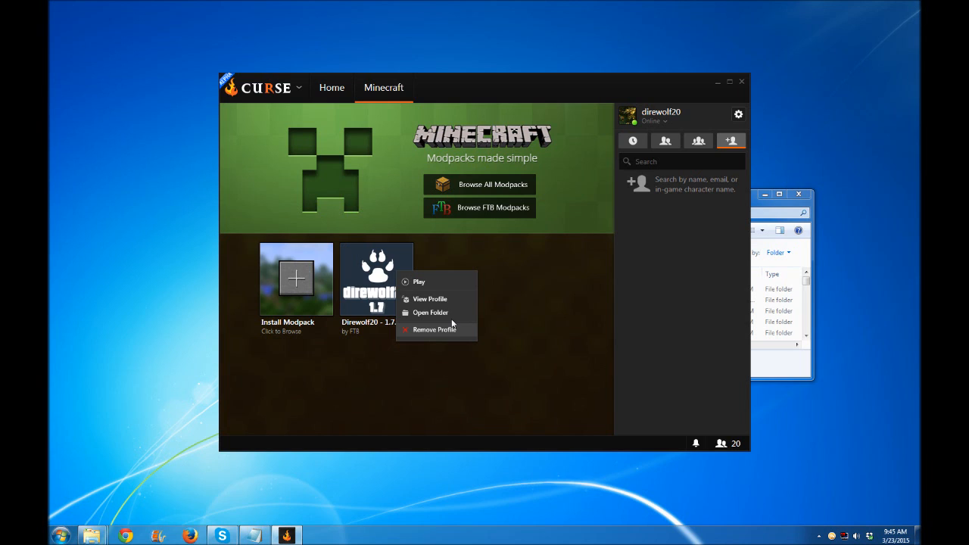
{"action": "left_click", "coordinate": [506, 284]}
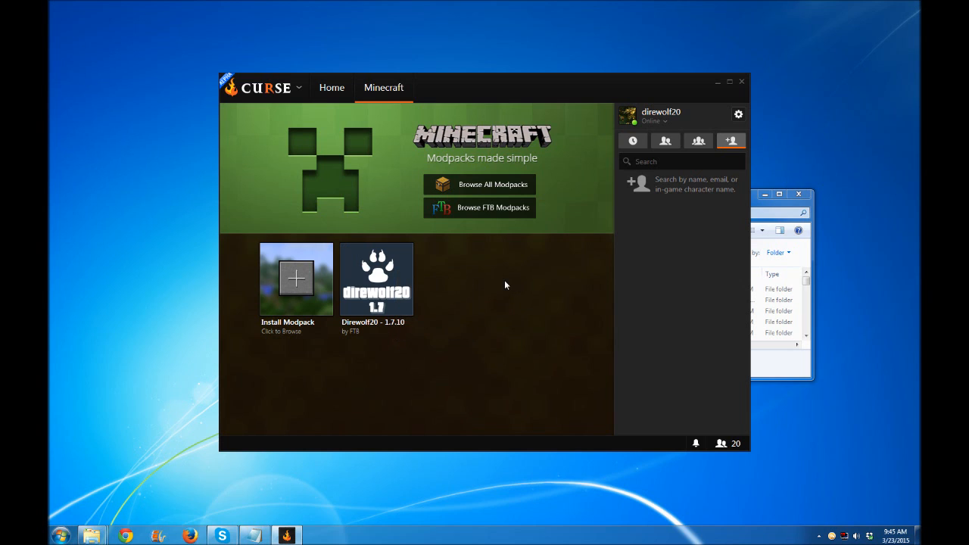
{"action": "mouse_move", "coordinate": [392, 281]}
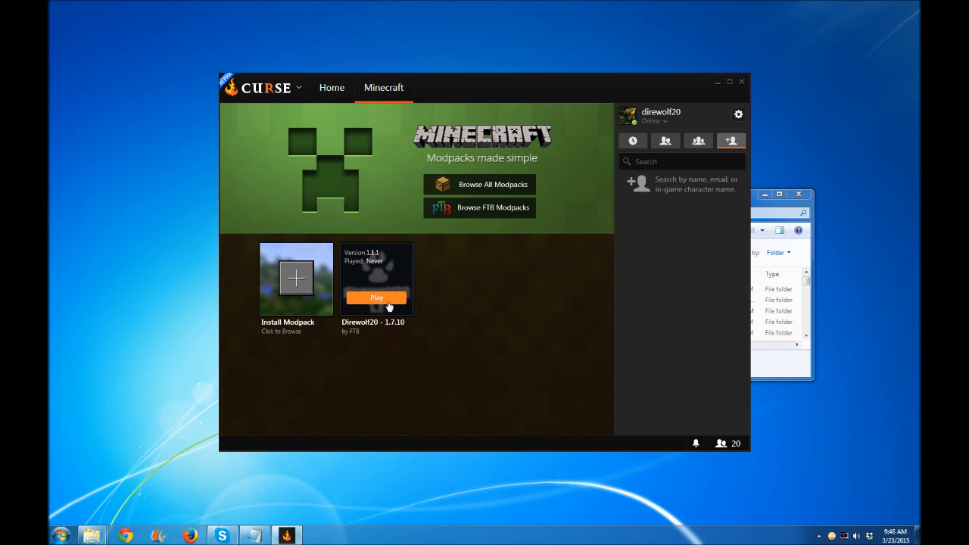
{"action": "left_click", "coordinate": [386, 302]}
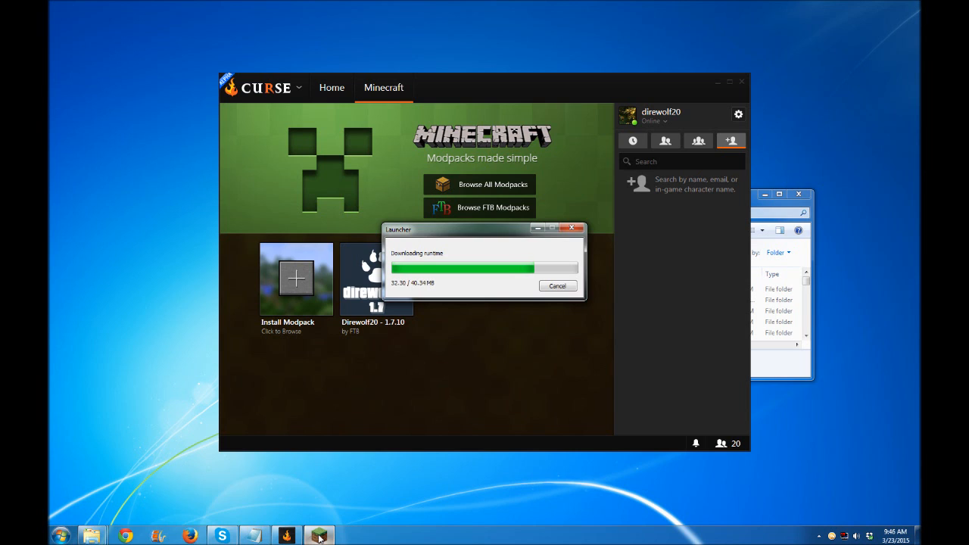
{"action": "mouse_move", "coordinate": [320, 537]}
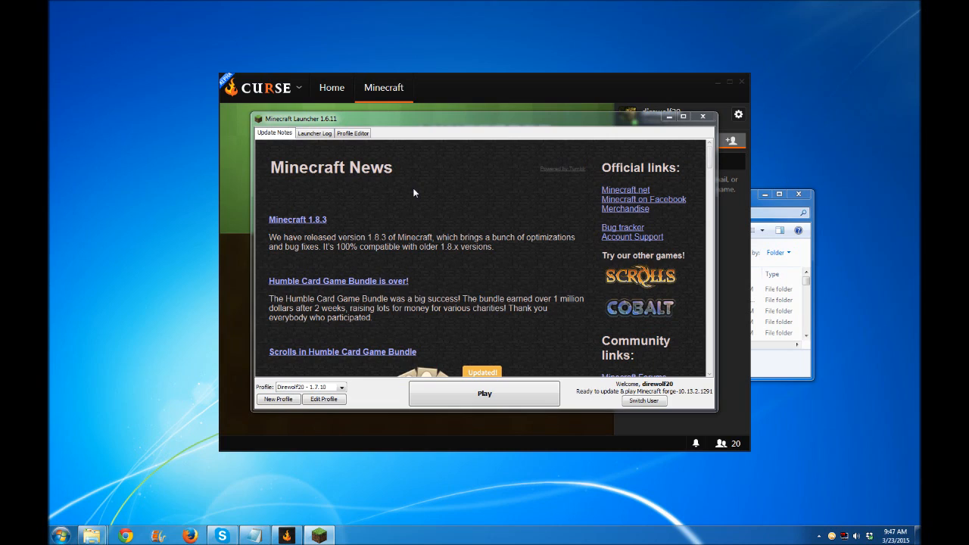
View the Minecraft launcher's profile selection and close the launcher without starting the game
{"action": "left_click", "coordinate": [308, 390]}
{"action": "left_click", "coordinate": [340, 389]}
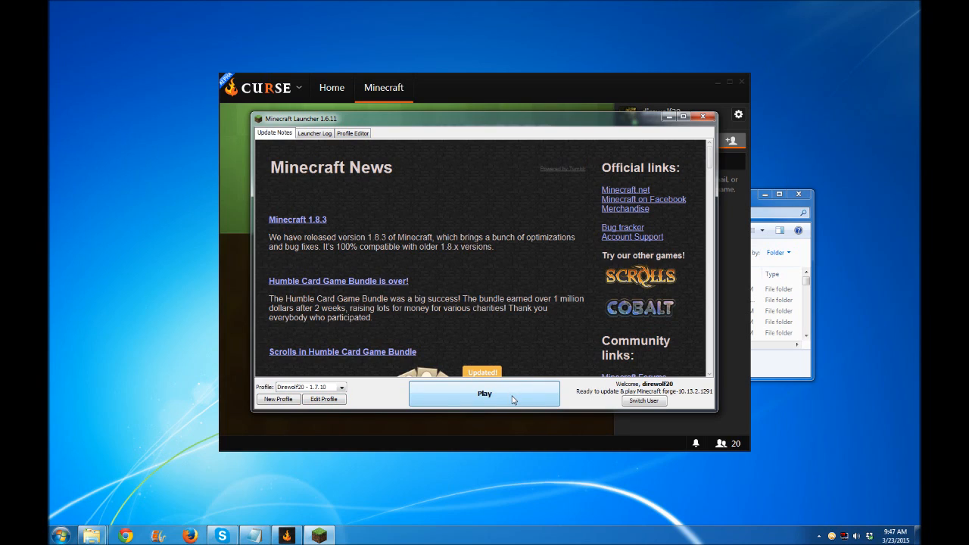
{"action": "left_click", "coordinate": [702, 117]}
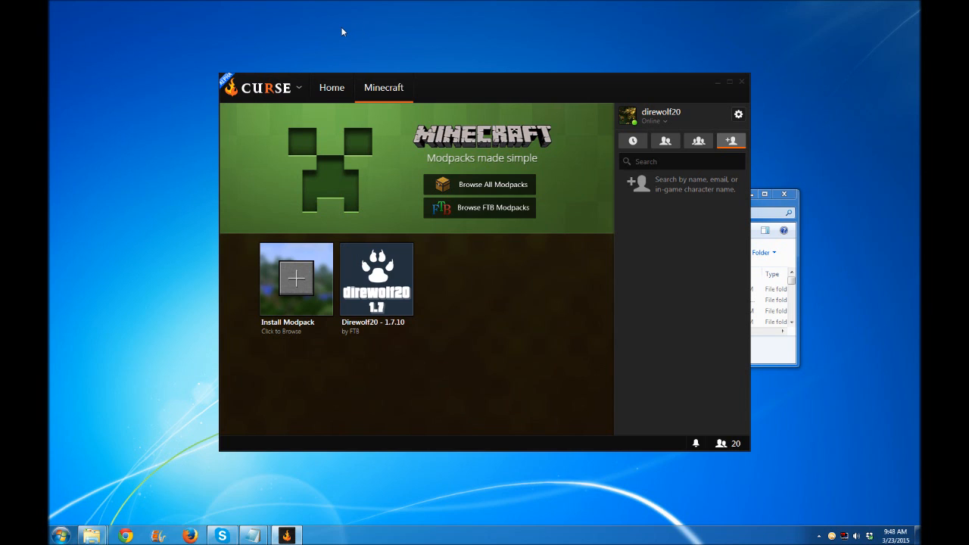
View the Minecraft install location, resolution and Java memory options in the Curse settings, and minimize the Documents folder window
{"action": "left_click", "coordinate": [288, 89]}
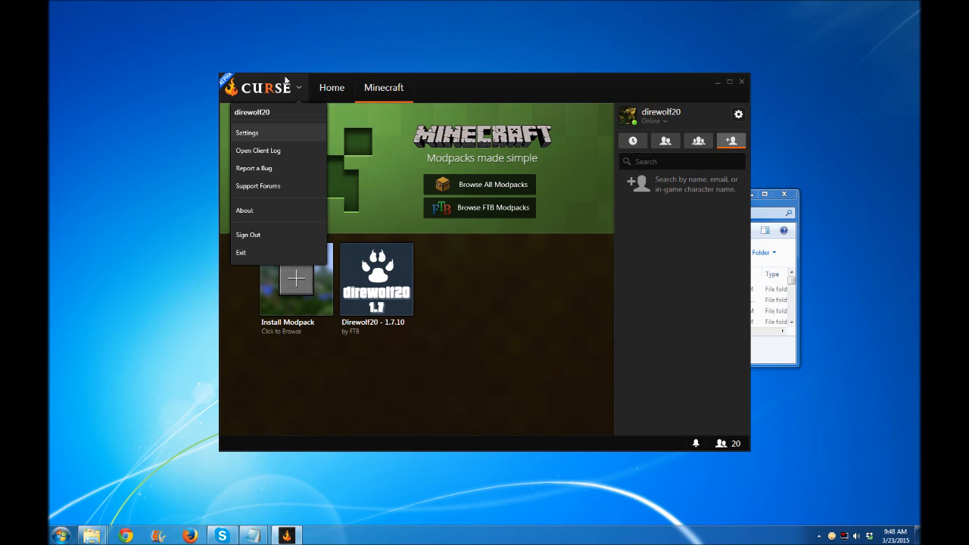
{"action": "left_click", "coordinate": [247, 132]}
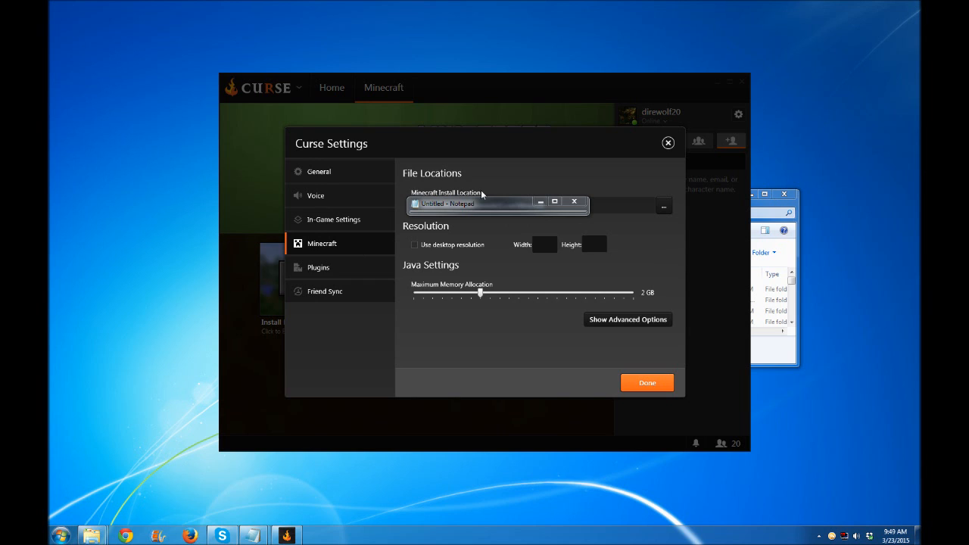
{"action": "left_click", "coordinate": [764, 226]}
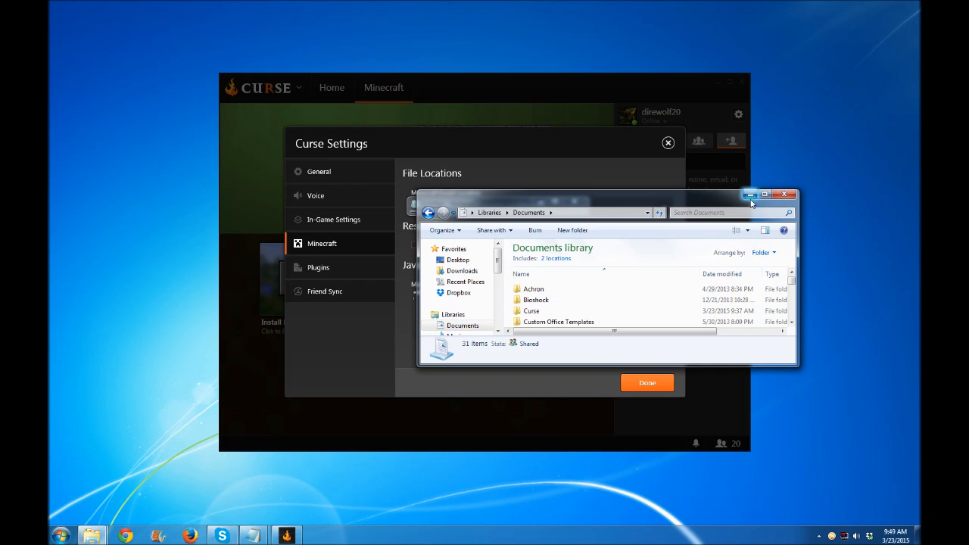
{"action": "left_click", "coordinate": [750, 196]}
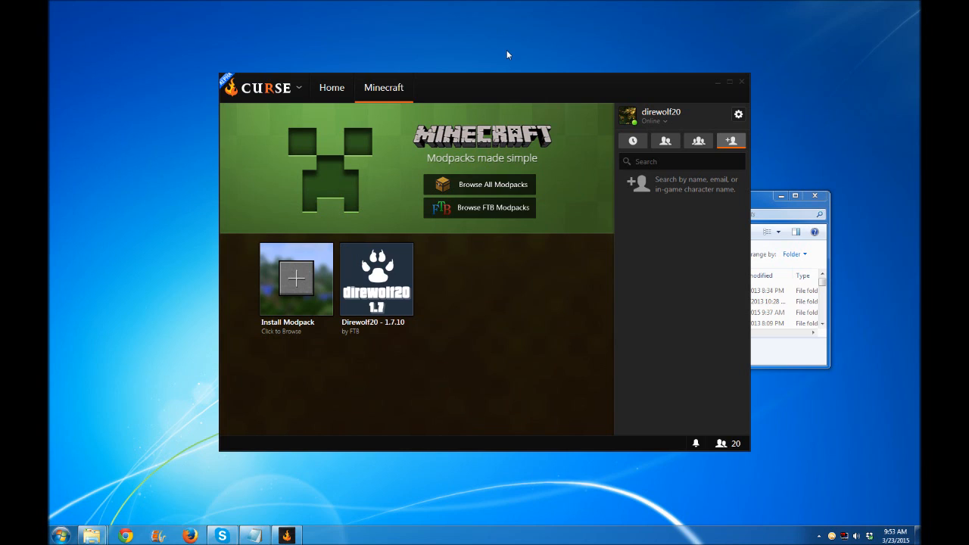
Start a custom Minecraft profile named Dire's Demo and set its version to 1.7.10
{"action": "left_click", "coordinate": [297, 277]}
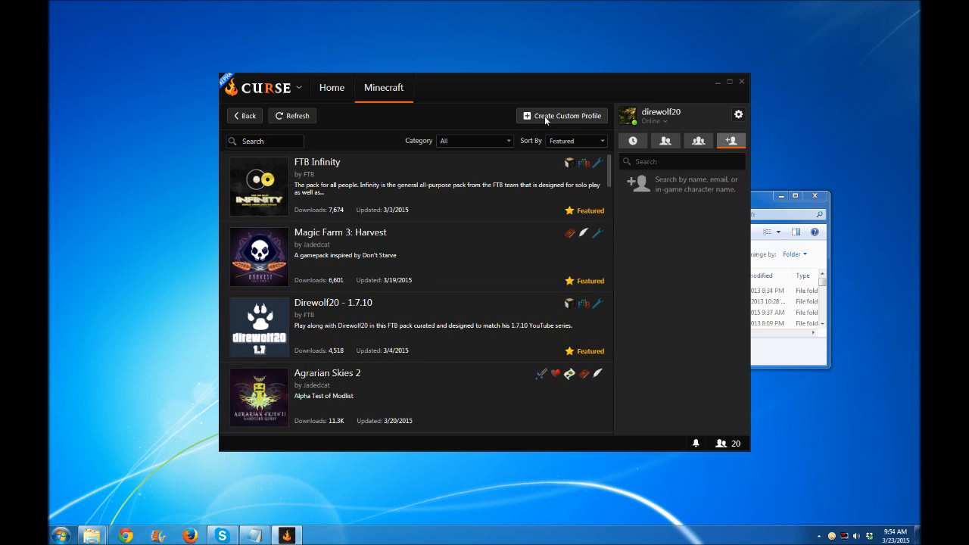
{"action": "left_click", "coordinate": [546, 117]}
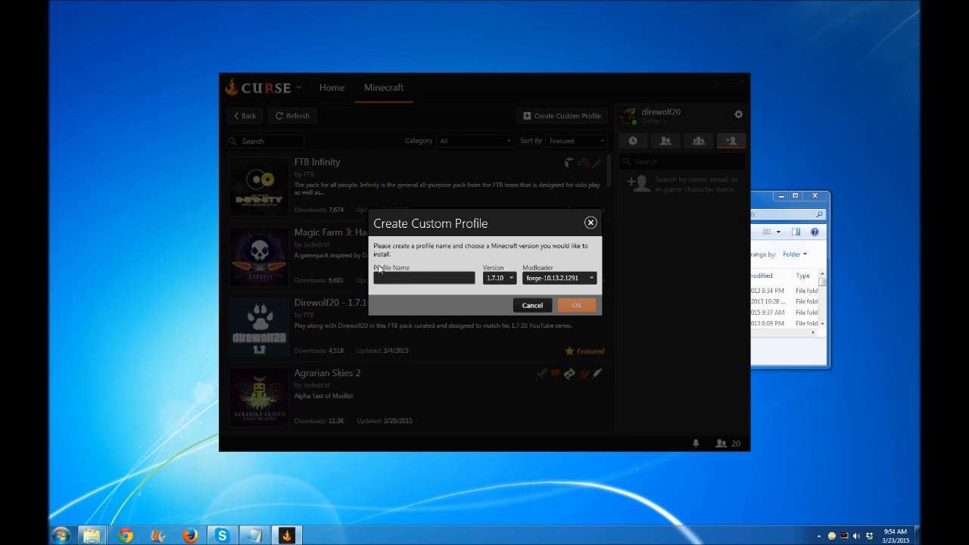
{"action": "type", "text": "Dire's Demo"}
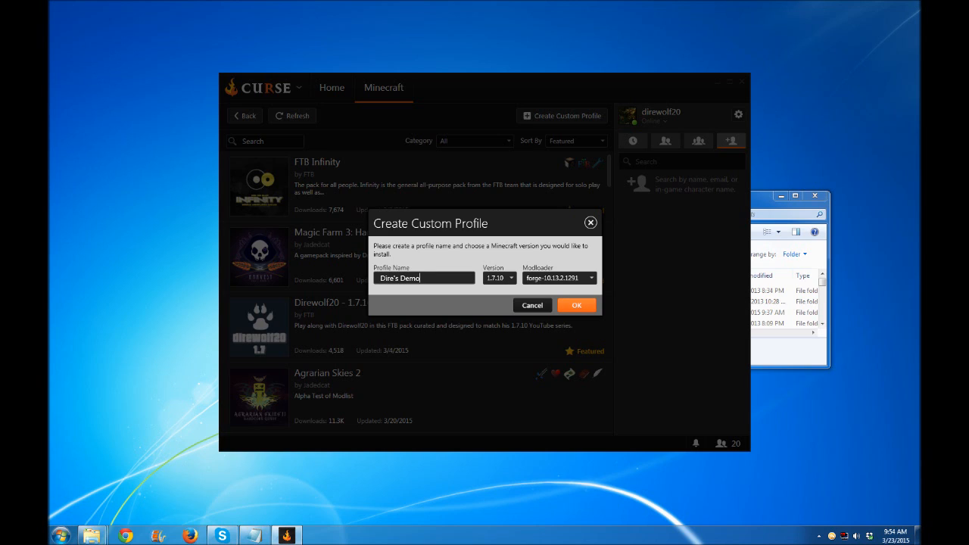
{"action": "left_click", "coordinate": [513, 279]}
{"action": "left_click_drag", "start_coordinate": [514, 332], "coordinate": [493, 458]}
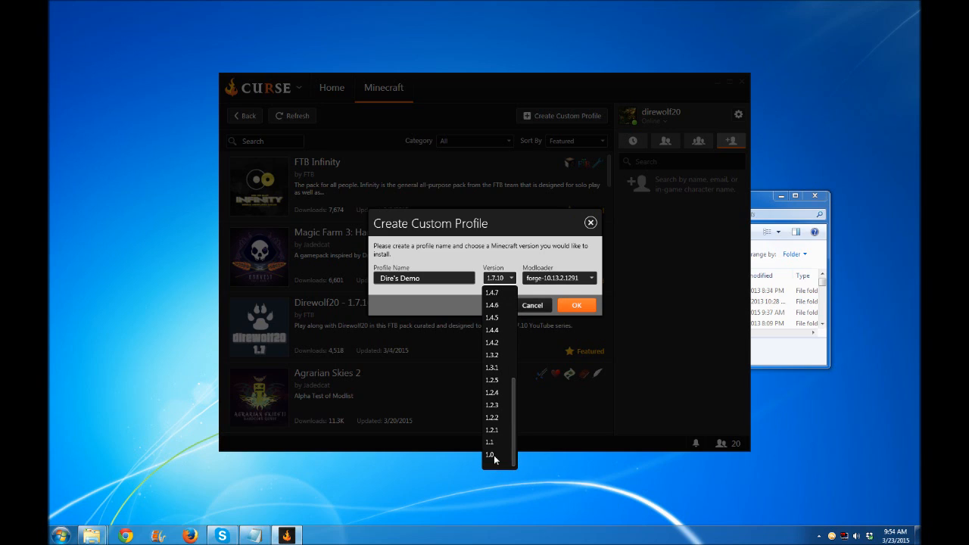
{"action": "left_click_drag", "start_coordinate": [515, 415], "coordinate": [514, 325]}
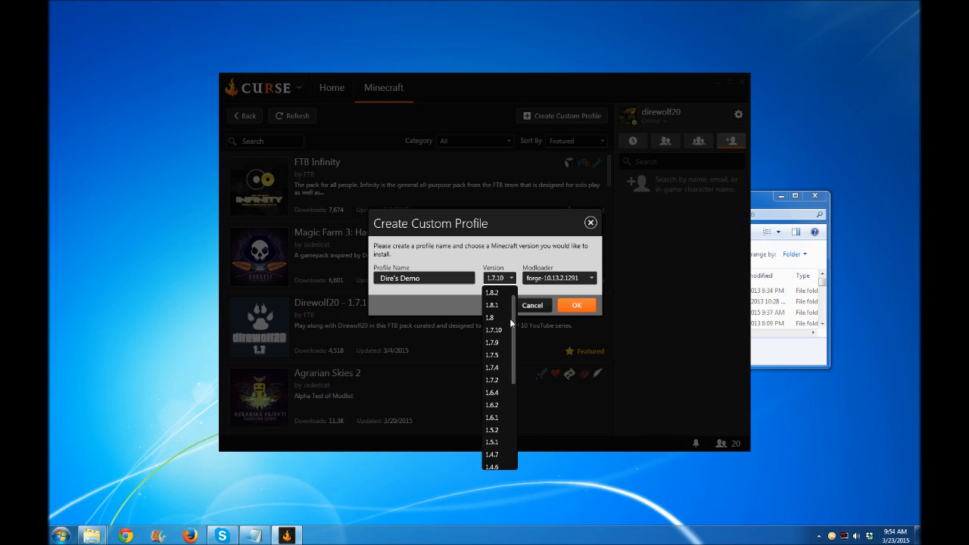
{"action": "left_click", "coordinate": [494, 342]}
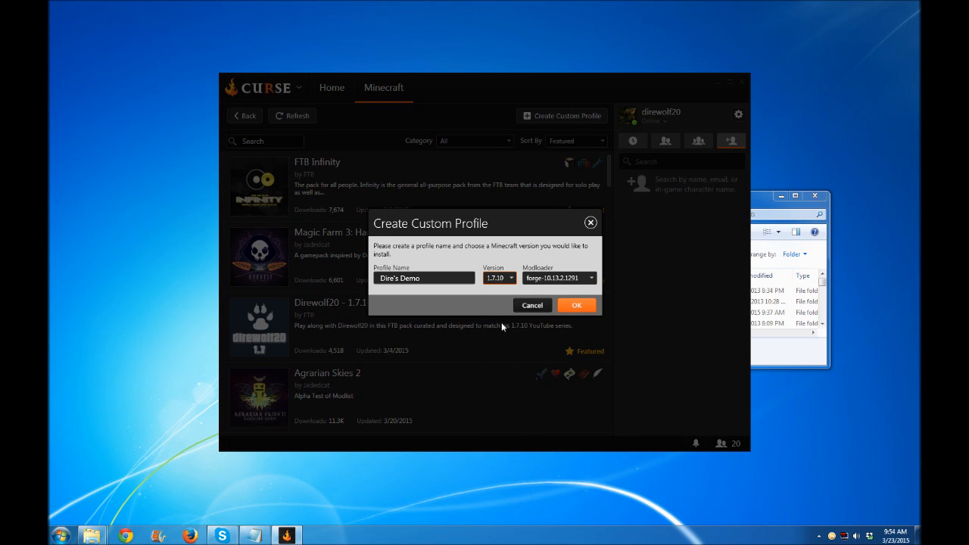
Set the custom profile's modloader to forge-10.13.2.1291, create the profile and return to the Minecraft start page
{"action": "left_click", "coordinate": [555, 280]}
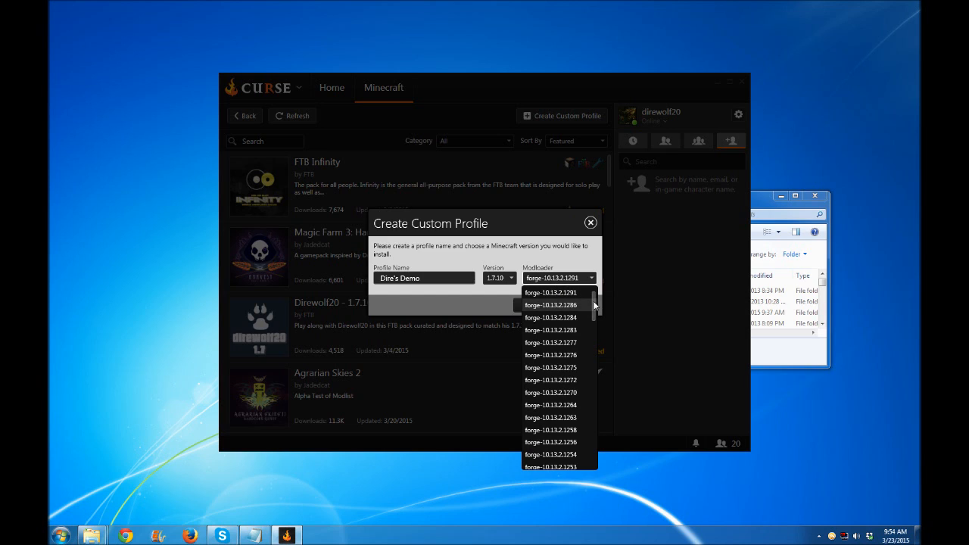
{"action": "scroll", "coordinate": [594, 304], "scroll_direction": "up", "scroll_amount": 1}
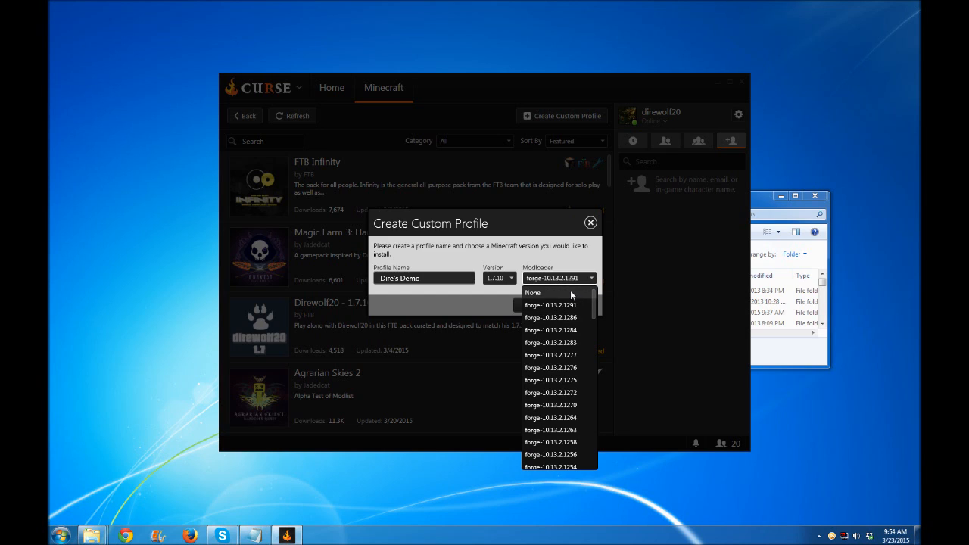
{"action": "left_click", "coordinate": [574, 290]}
{"action": "left_click", "coordinate": [589, 279]}
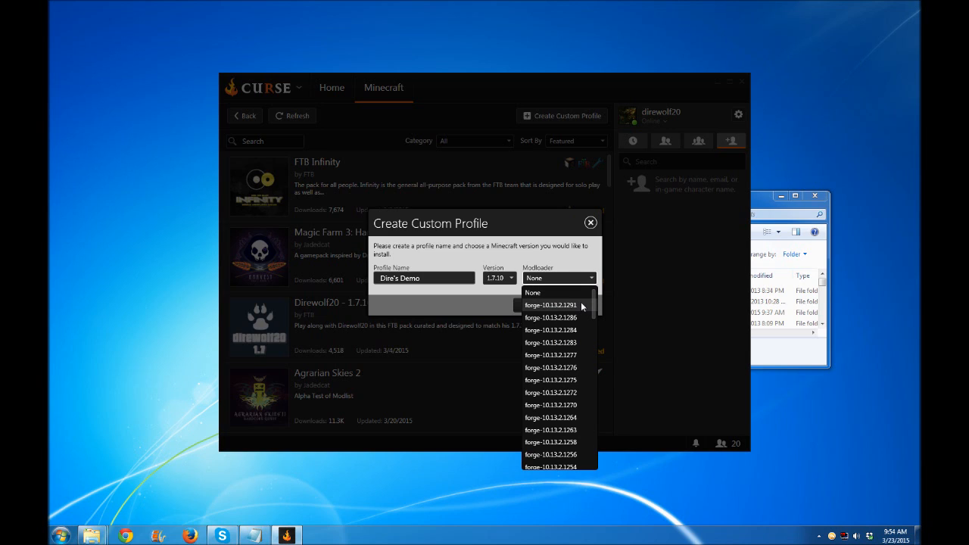
{"action": "left_click", "coordinate": [581, 301]}
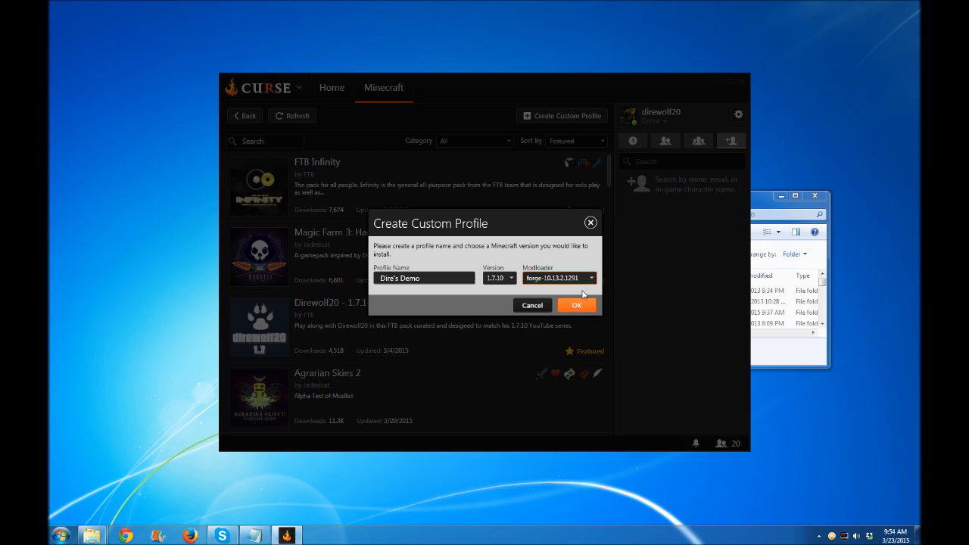
{"action": "left_click", "coordinate": [575, 305]}
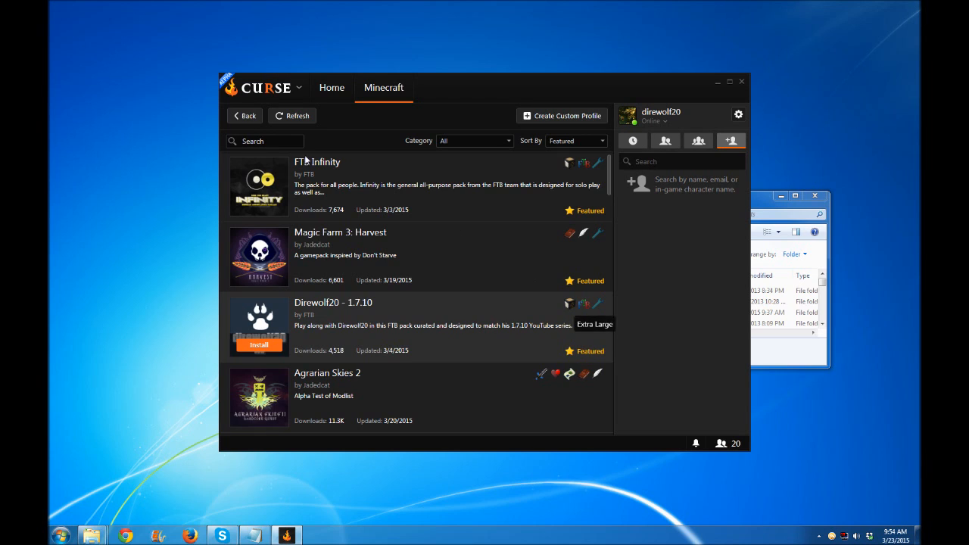
{"action": "left_click", "coordinate": [244, 116]}
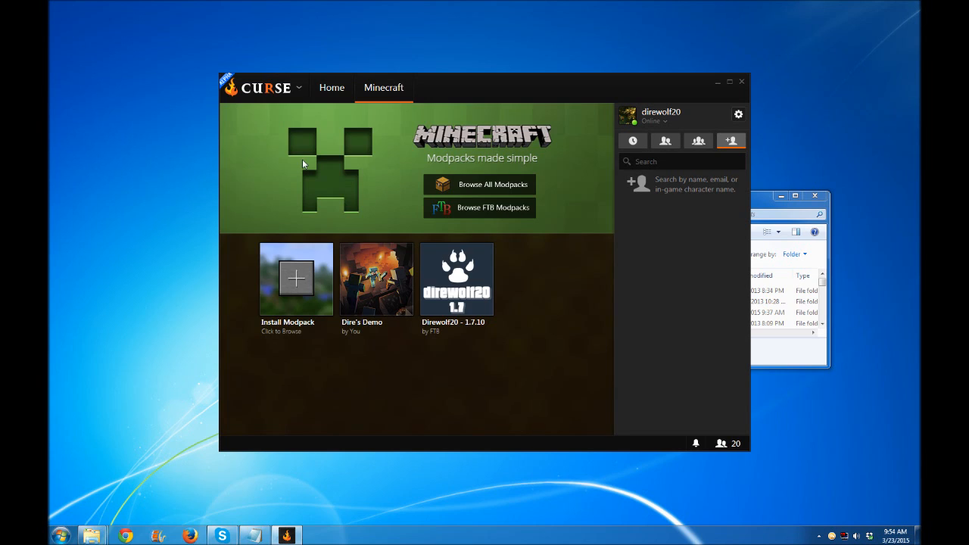
Open the Dire's Demo profile and bring up the mods available for it
{"action": "mouse_move", "coordinate": [382, 258]}
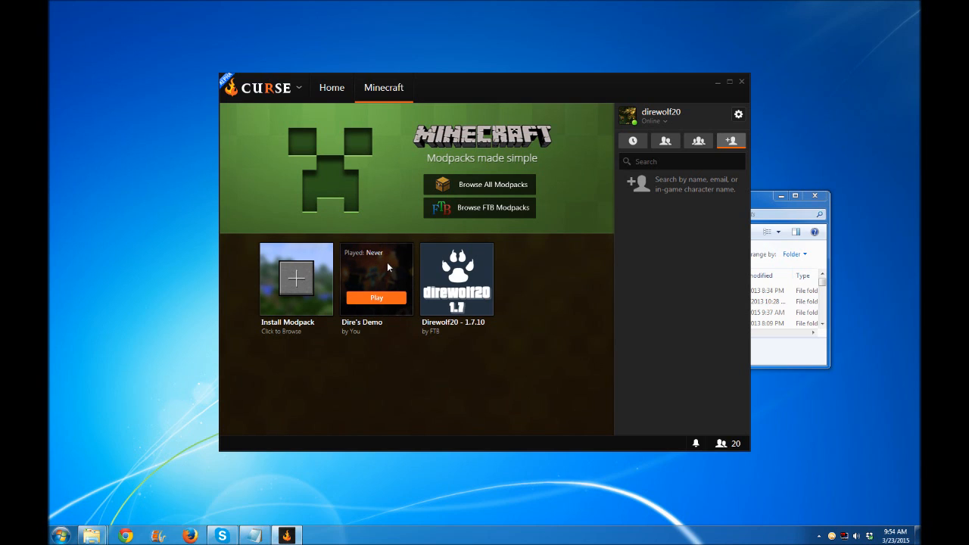
{"action": "right_click", "coordinate": [382, 260]}
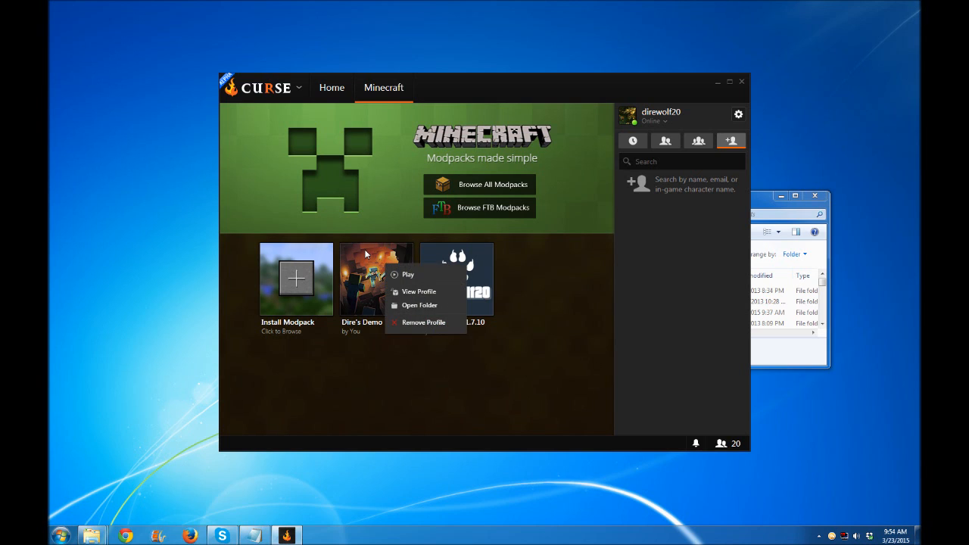
{"action": "left_click", "coordinate": [543, 260]}
{"action": "mouse_move", "coordinate": [486, 276]}
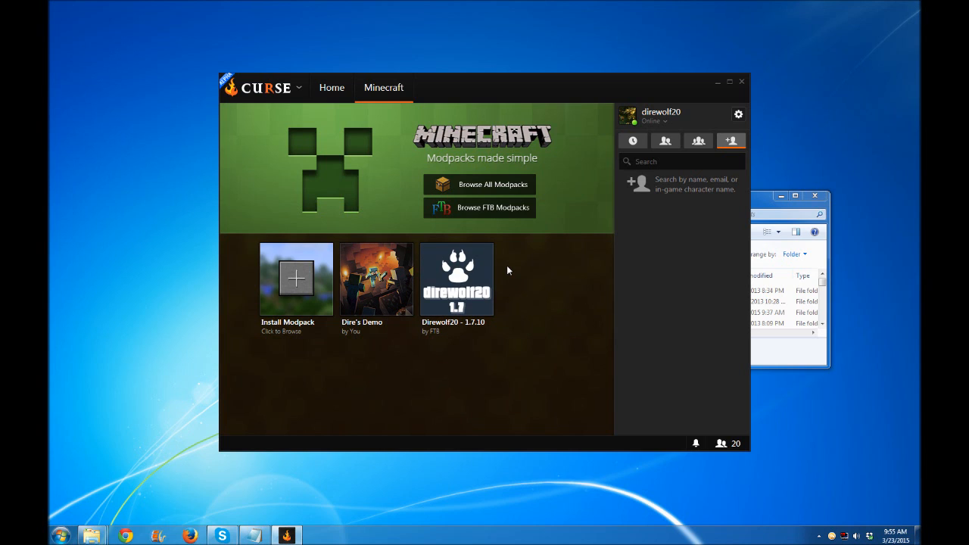
{"action": "mouse_move", "coordinate": [366, 278]}
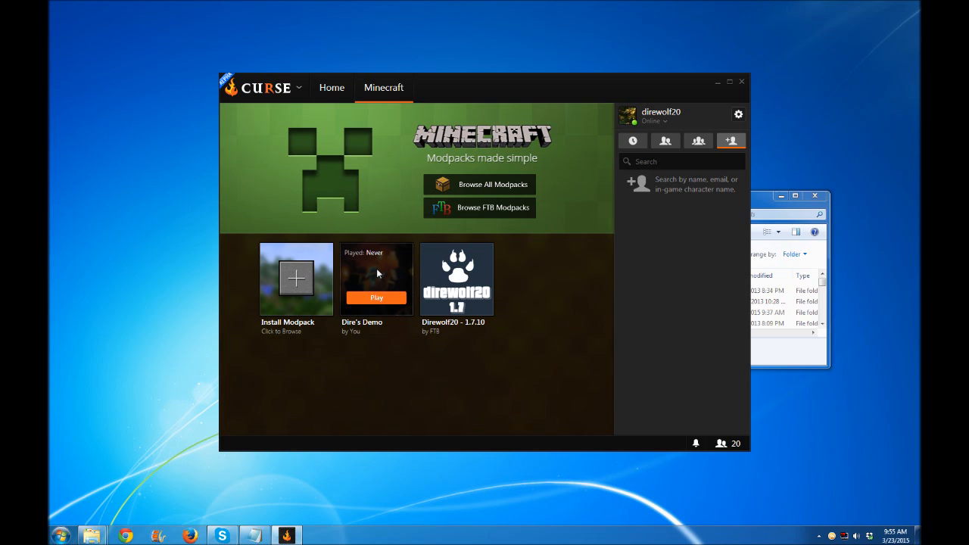
{"action": "left_click", "coordinate": [376, 268]}
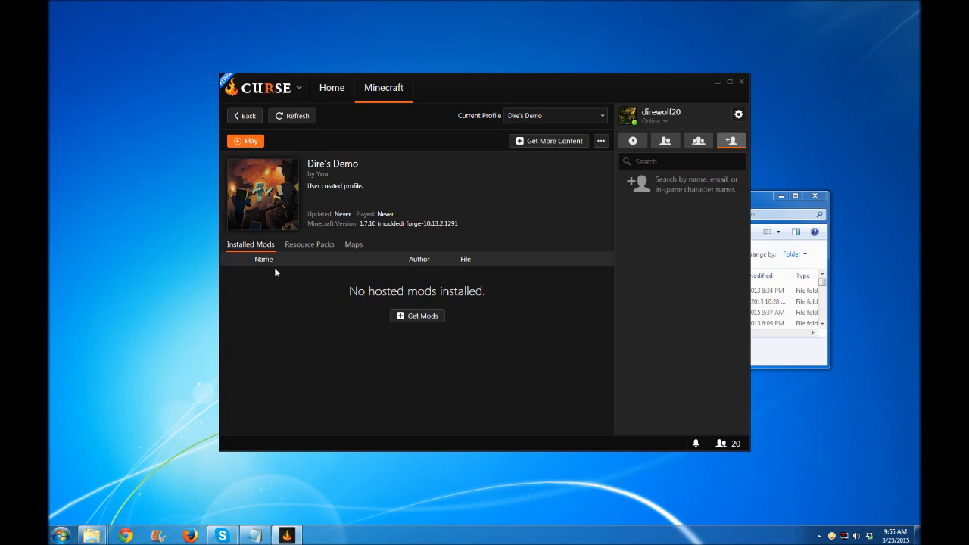
{"action": "left_click", "coordinate": [429, 317]}
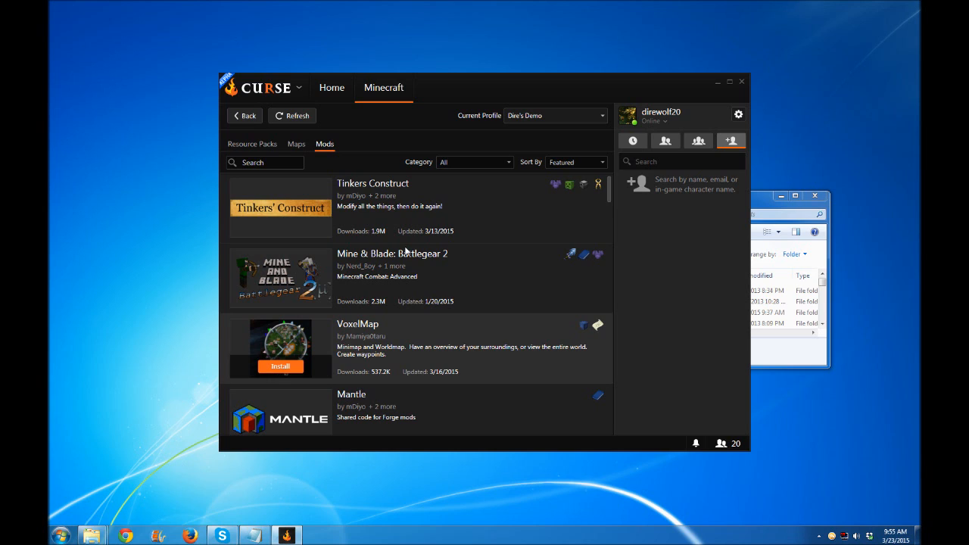
Browse the available mods by category, filtering by Dimensions, Industrial Craft and Player Transport
{"action": "left_click", "coordinate": [499, 164]}
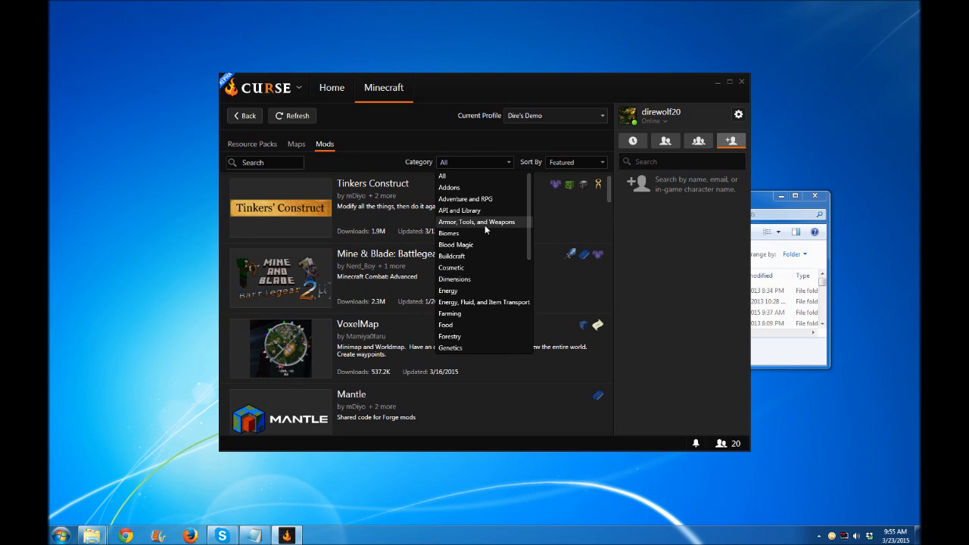
{"action": "left_click", "coordinate": [460, 279]}
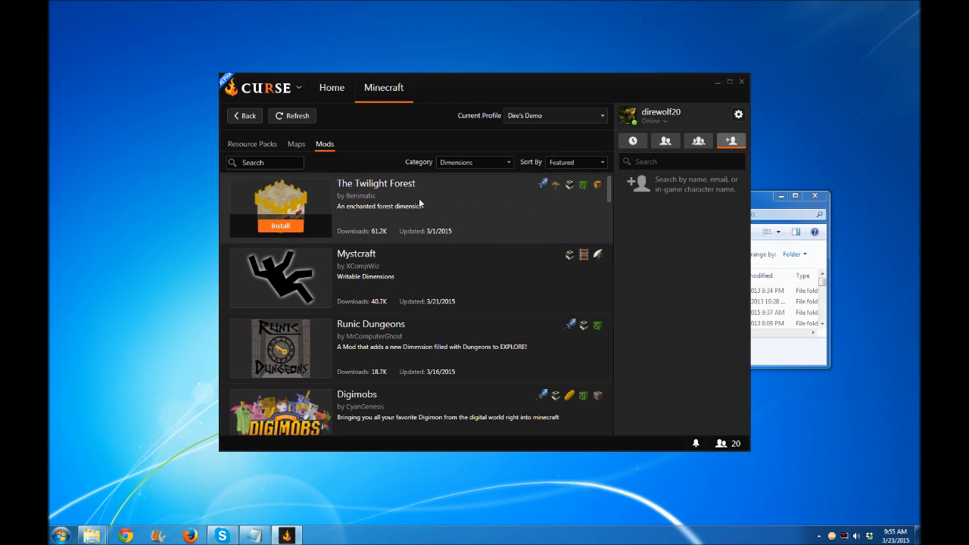
{"action": "left_click", "coordinate": [497, 163]}
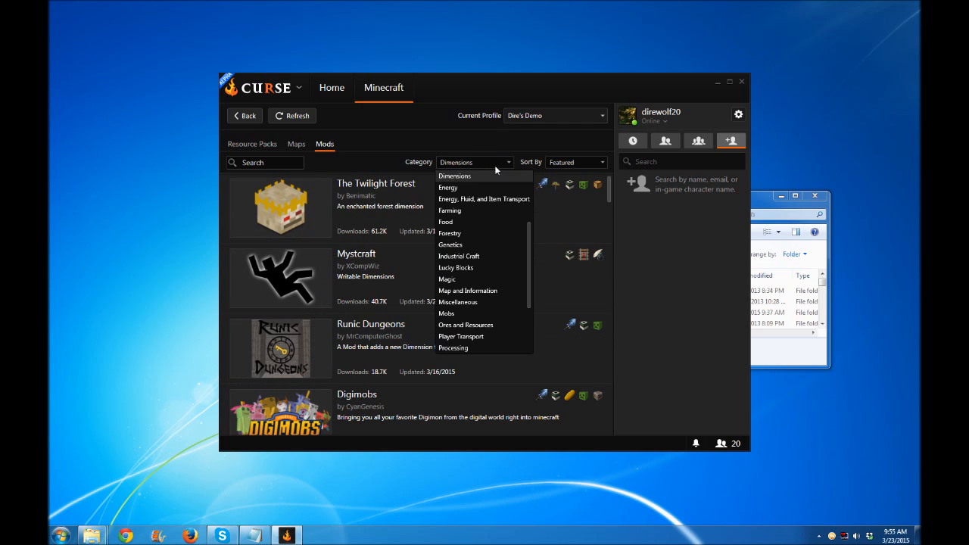
{"action": "left_click", "coordinate": [474, 258]}
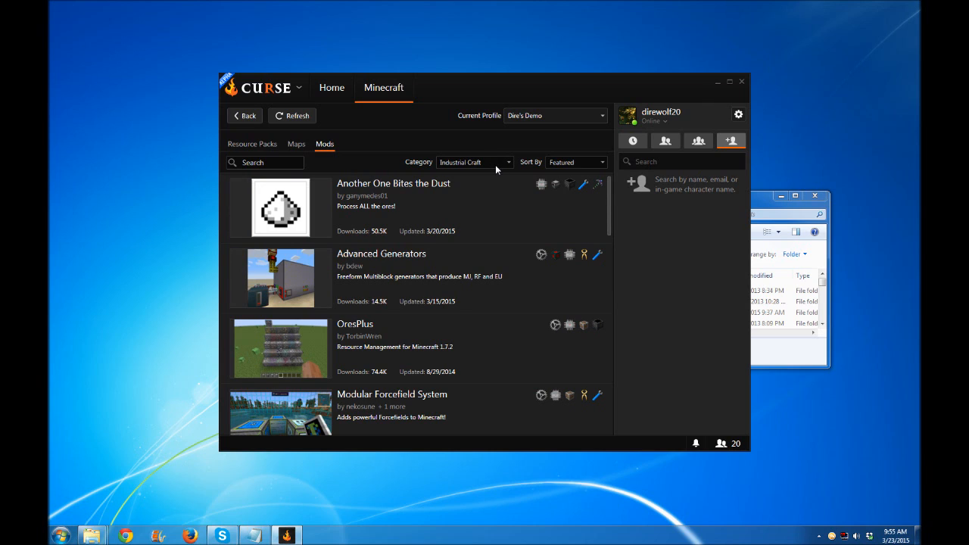
{"action": "left_click", "coordinate": [495, 164]}
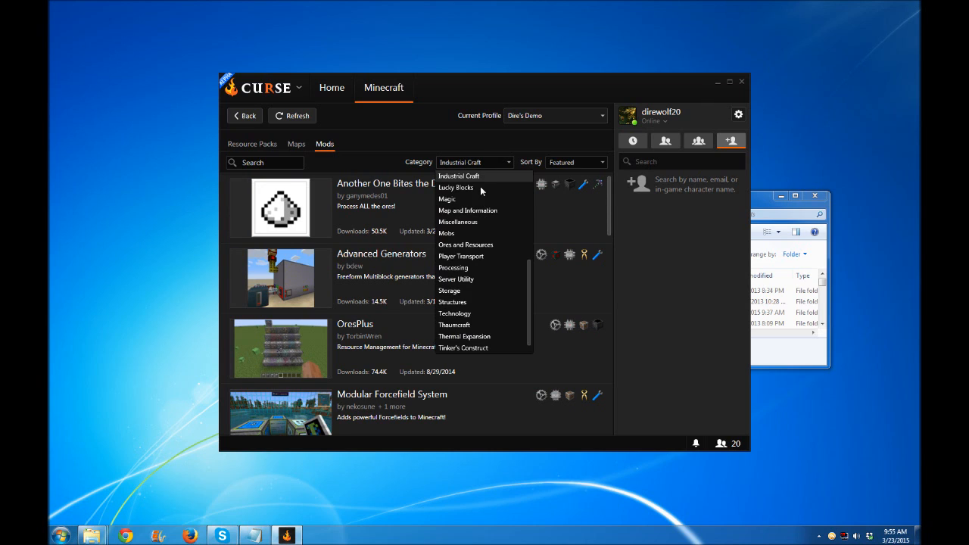
{"action": "left_click", "coordinate": [473, 258]}
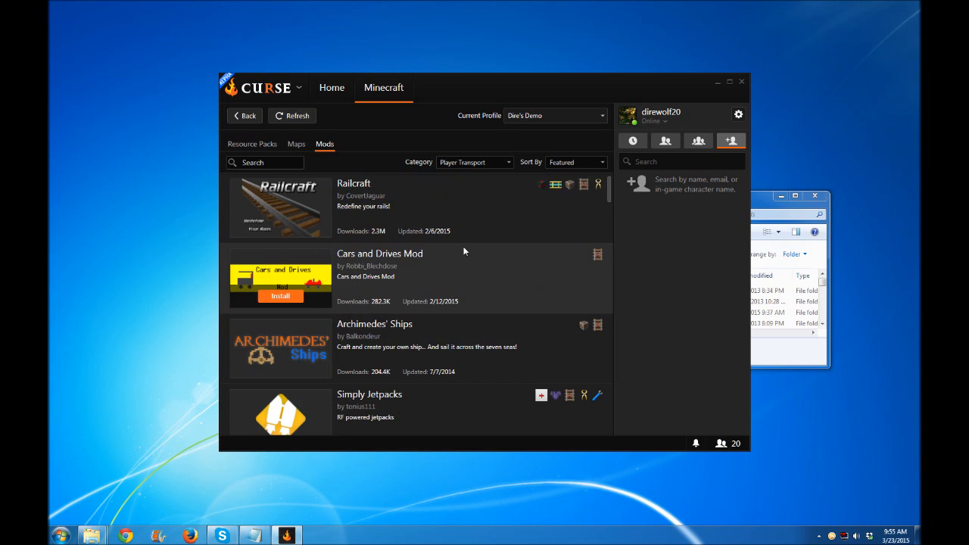
Reset the category filter of the mod list to All
{"action": "left_click", "coordinate": [492, 162]}
{"action": "scroll", "coordinate": [499, 250], "scroll_direction": "up", "scroll_amount": 5}
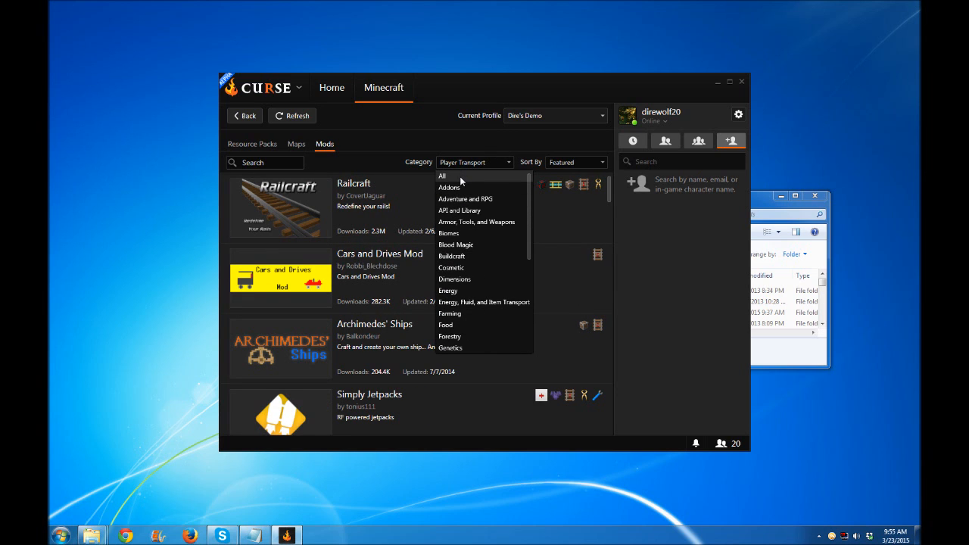
{"action": "left_click", "coordinate": [460, 179]}
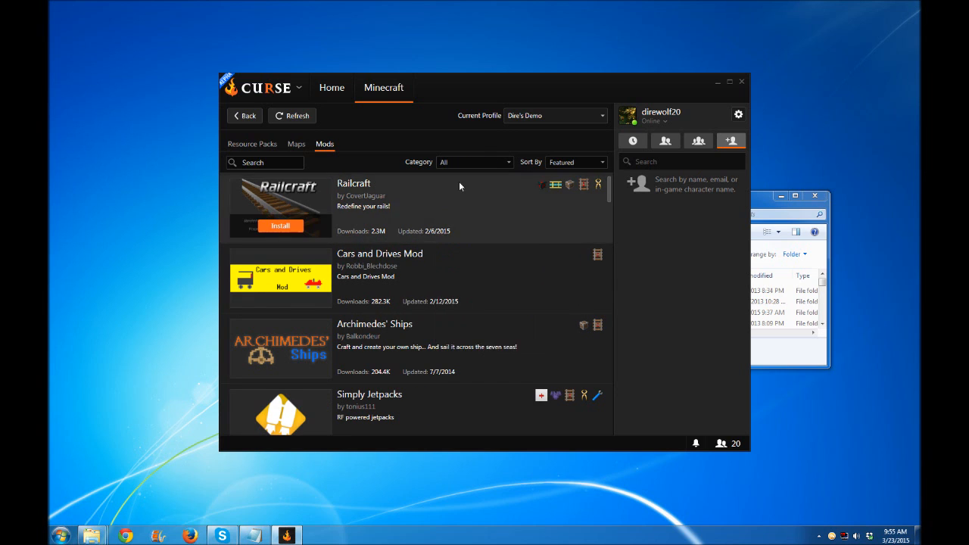
Compare the mod list under different sort orders, including Last Updated and Name, and return it to Featured
{"action": "left_click", "coordinate": [570, 164]}
{"action": "left_click", "coordinate": [569, 189]}
{"action": "left_click", "coordinate": [573, 162]}
{"action": "left_click", "coordinate": [569, 199]}
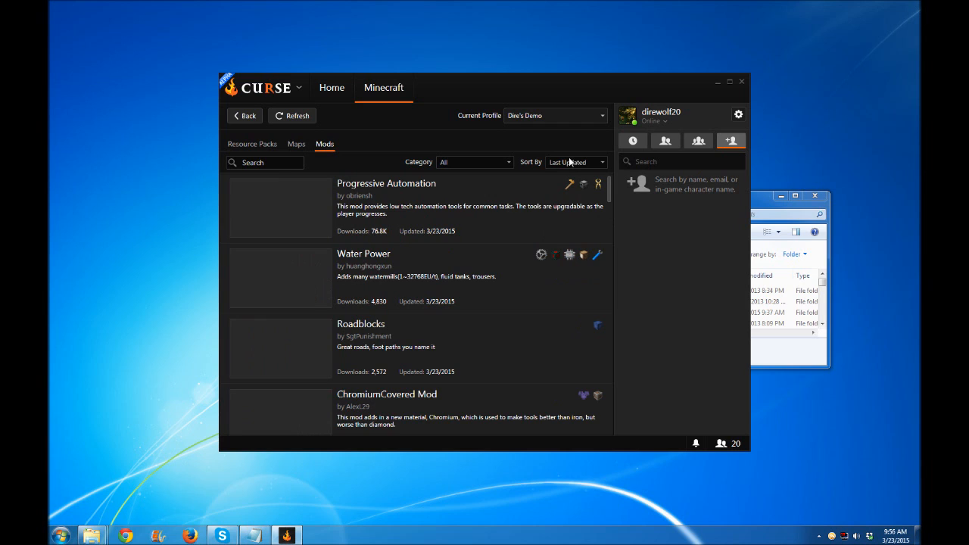
{"action": "left_click", "coordinate": [570, 162]}
{"action": "left_click", "coordinate": [570, 209]}
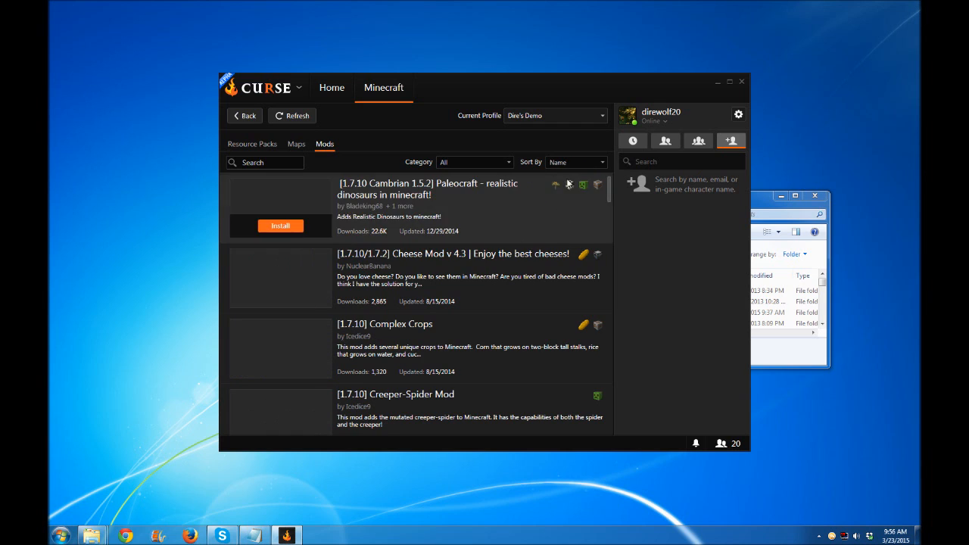
{"action": "left_click", "coordinate": [572, 161]}
{"action": "left_click", "coordinate": [570, 176]}
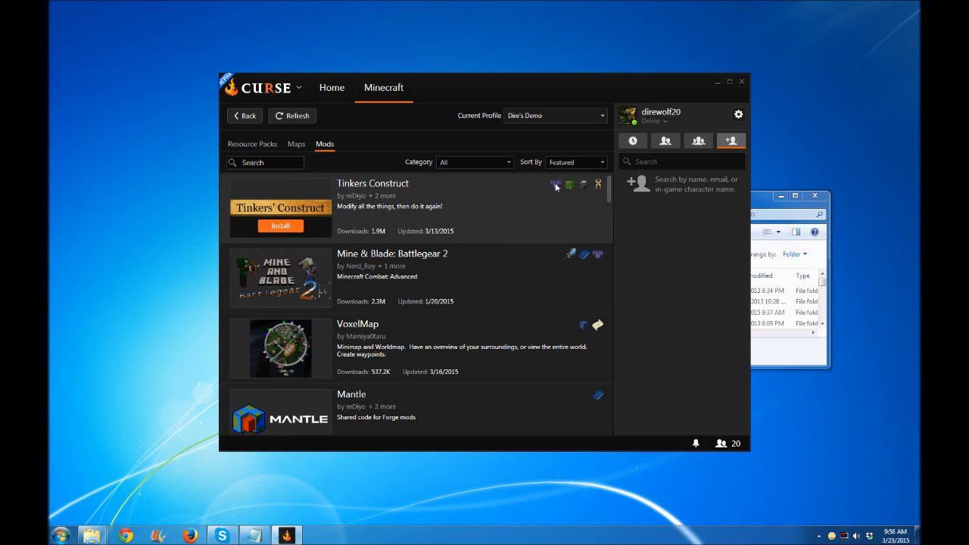
Search the available mods for "thaum", look through the matches and clear the search
{"action": "left_click", "coordinate": [271, 162]}
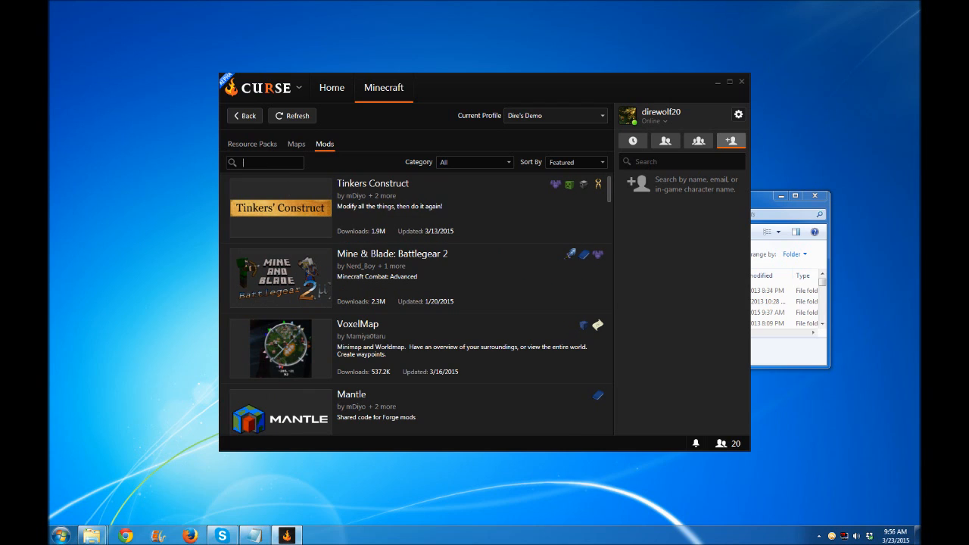
{"action": "type", "text": "thaum"}
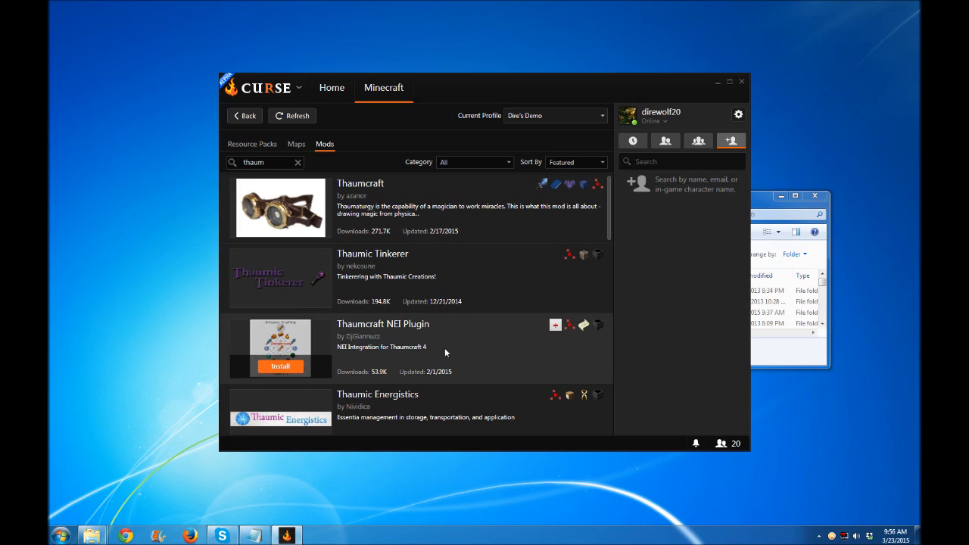
{"action": "scroll", "coordinate": [445, 352], "scroll_direction": "down", "scroll_amount": 2}
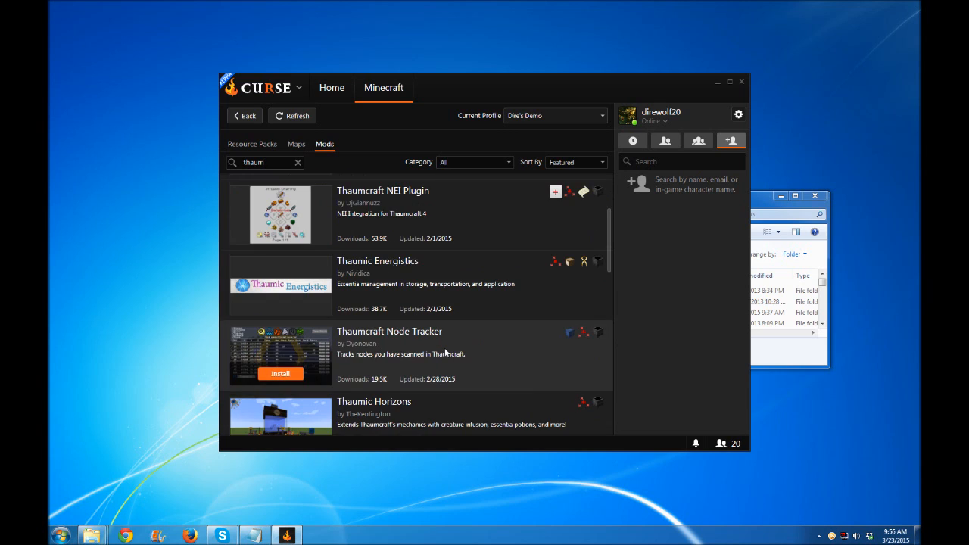
{"action": "scroll", "coordinate": [445, 352], "scroll_direction": "down", "scroll_amount": 1}
{"action": "scroll", "coordinate": [445, 352], "scroll_direction": "up", "scroll_amount": 2}
{"action": "scroll", "coordinate": [445, 352], "scroll_direction": "up", "scroll_amount": 1}
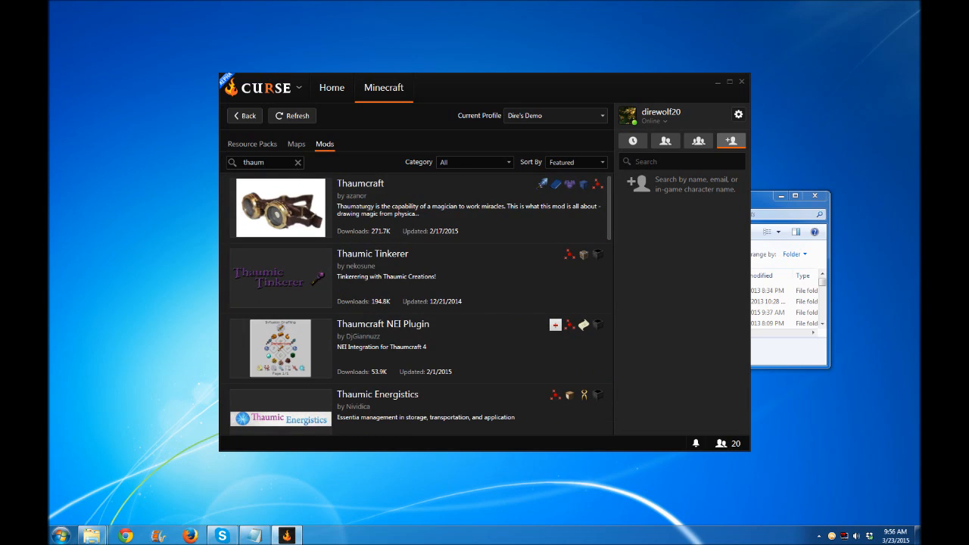
{"action": "left_click", "coordinate": [298, 162]}
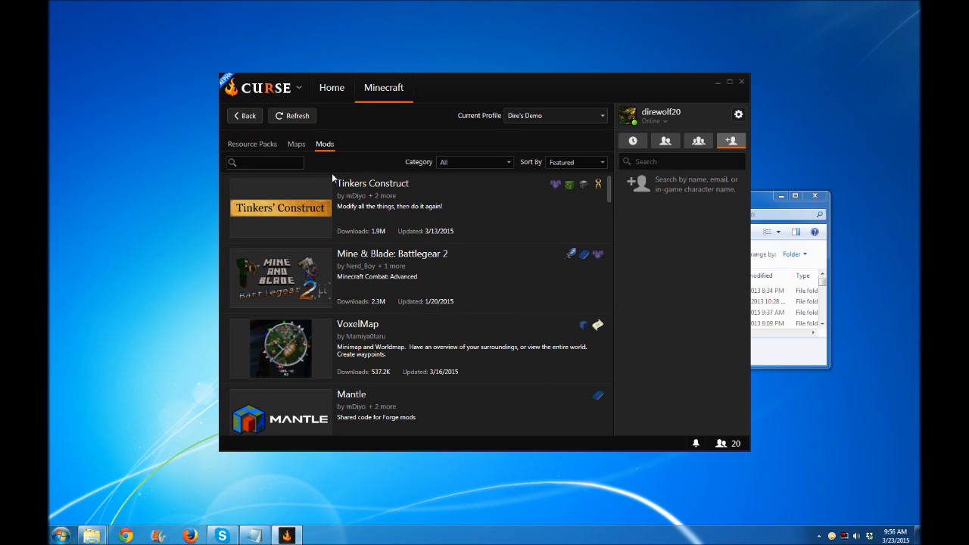
{"action": "scroll", "coordinate": [463, 310], "scroll_direction": "down", "scroll_amount": 1}
{"action": "scroll", "coordinate": [466, 302], "scroll_direction": "up", "scroll_amount": 1}
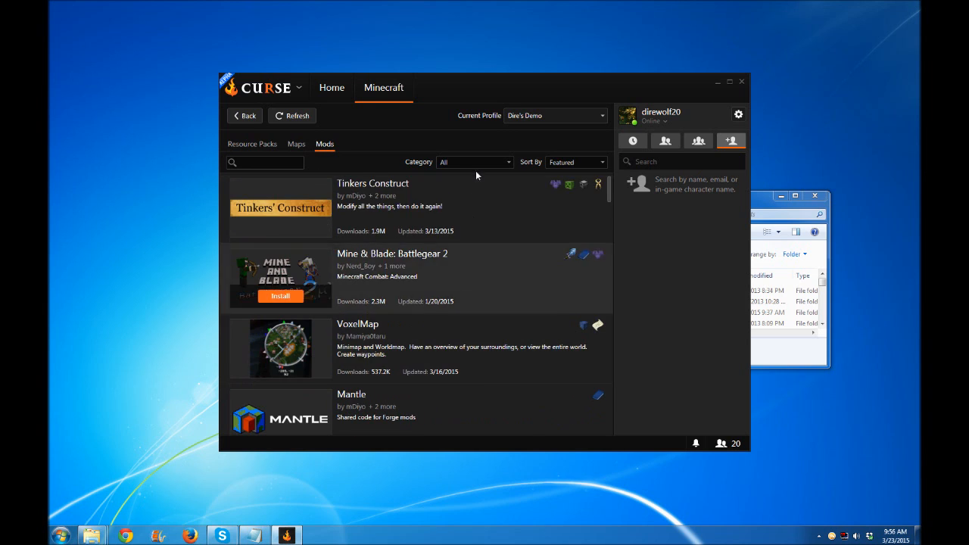
Filter the mods by the Magic category and open the details page of the Witchery mod
{"action": "left_click", "coordinate": [476, 162]}
{"action": "scroll", "coordinate": [459, 317], "scroll_direction": "down", "scroll_amount": 2}
{"action": "left_click", "coordinate": [457, 315]}
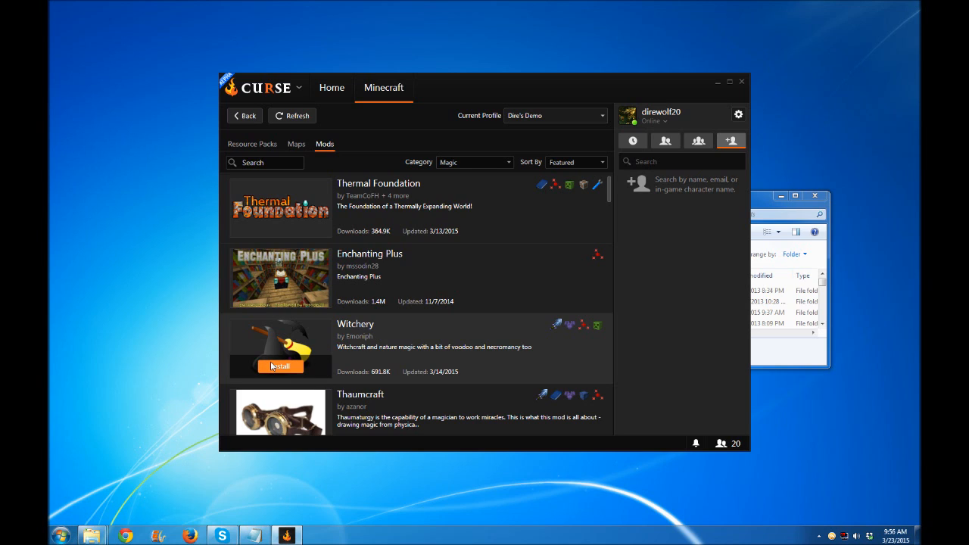
{"action": "left_click", "coordinate": [365, 336]}
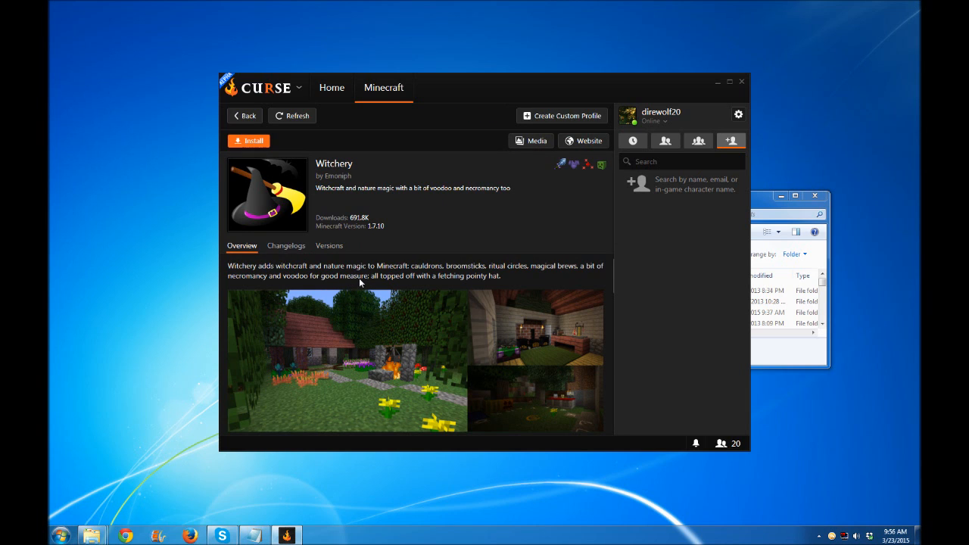
Read through Witchery's overview, its changelogs and the list of available file versions
{"action": "scroll", "coordinate": [359, 278], "scroll_direction": "down", "scroll_amount": 4}
{"action": "scroll", "coordinate": [353, 315], "scroll_direction": "down", "scroll_amount": 3}
{"action": "scroll", "coordinate": [354, 326], "scroll_direction": "down", "scroll_amount": 4}
{"action": "scroll", "coordinate": [354, 327], "scroll_direction": "down", "scroll_amount": 3}
{"action": "scroll", "coordinate": [354, 327], "scroll_direction": "up", "scroll_amount": 3}
{"action": "scroll", "coordinate": [355, 327], "scroll_direction": "up", "scroll_amount": 7}
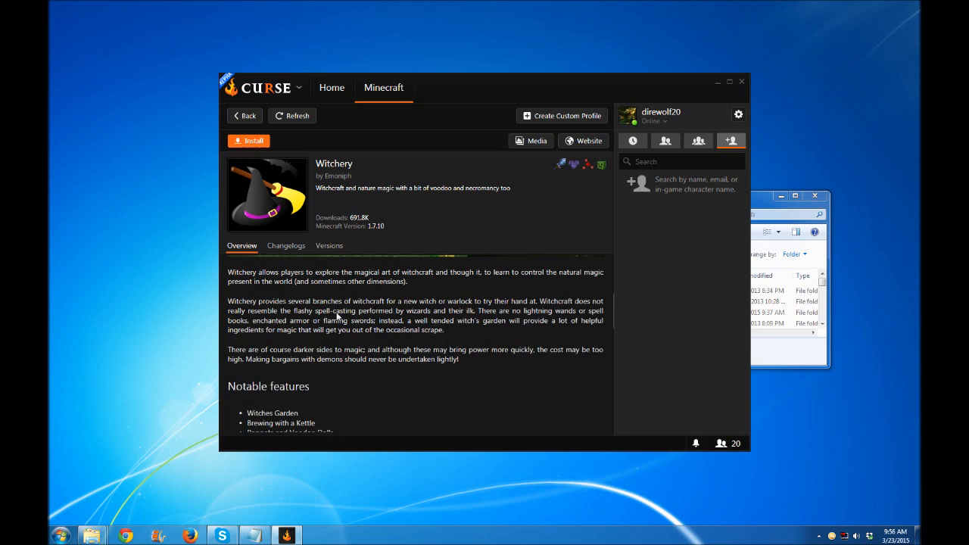
{"action": "left_click", "coordinate": [285, 246]}
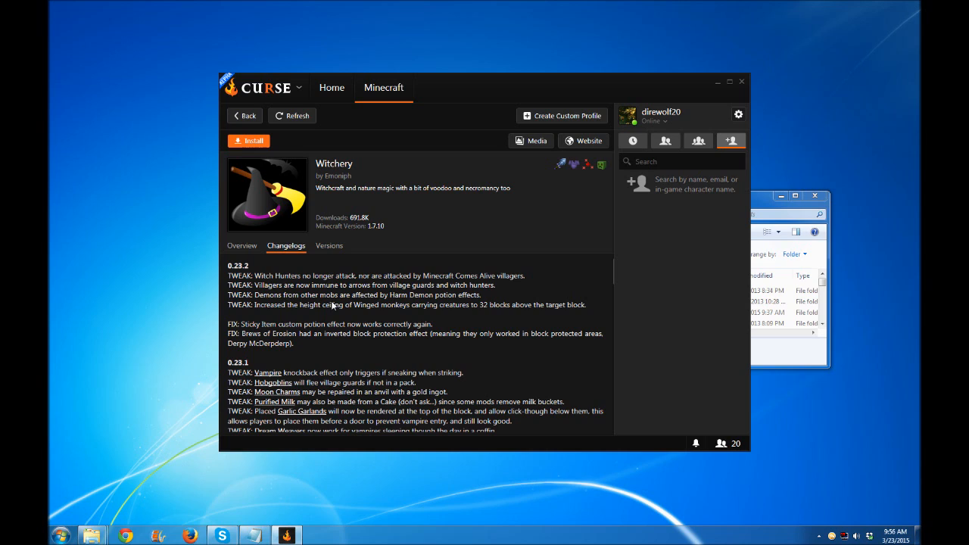
{"action": "left_click", "coordinate": [331, 250]}
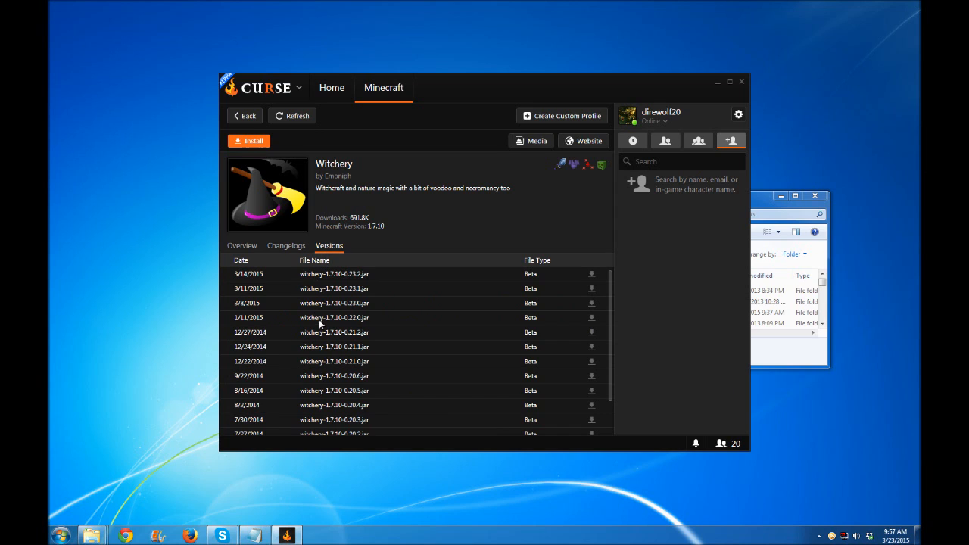
{"action": "scroll", "coordinate": [336, 353], "scroll_direction": "down", "scroll_amount": 2}
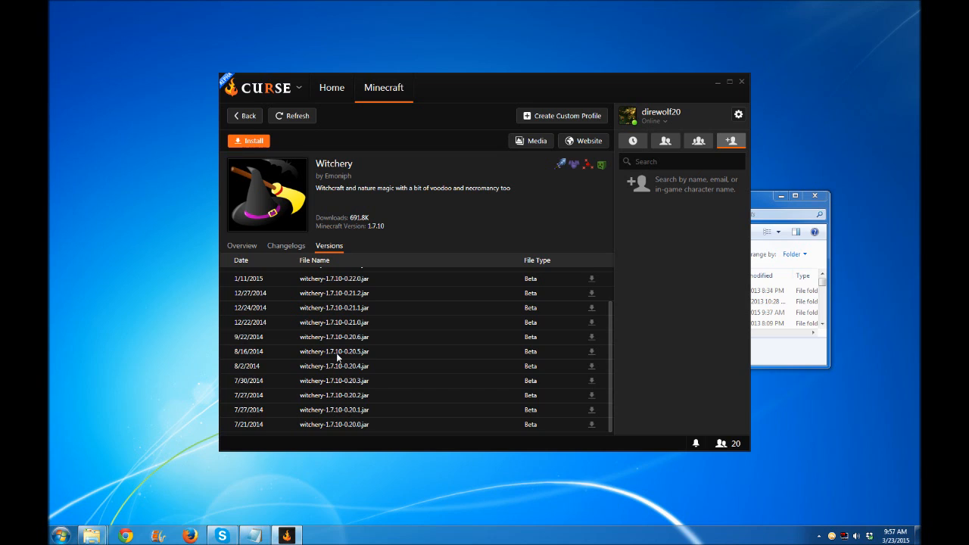
{"action": "scroll", "coordinate": [336, 353], "scroll_direction": "up", "scroll_amount": 3}
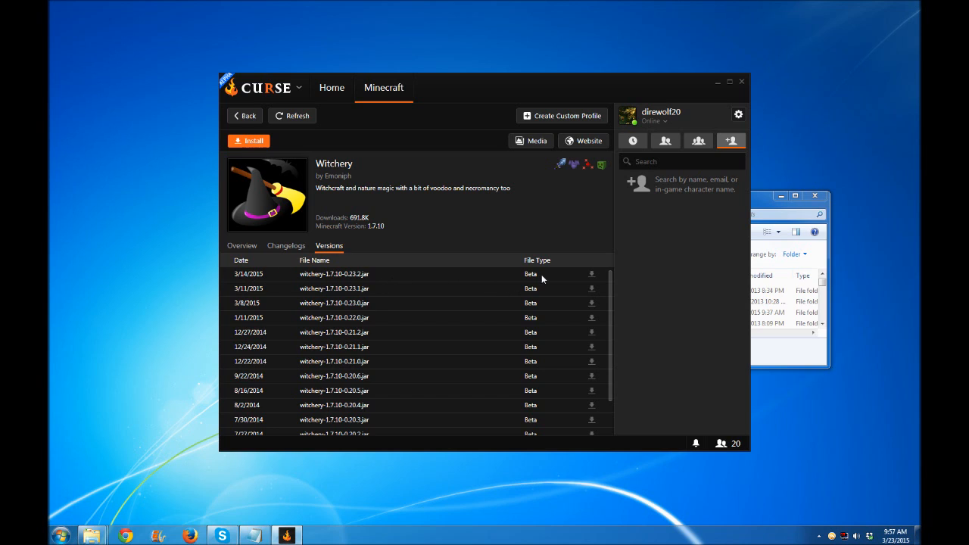
Go back to the mod list, install Witchery into Dire's Demo and return to the profile page
{"action": "left_click", "coordinate": [240, 114]}
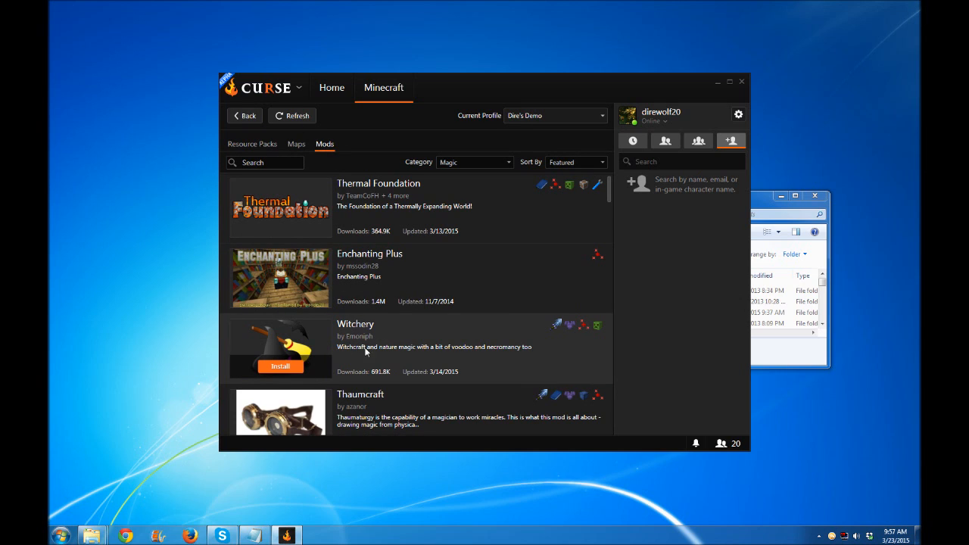
{"action": "left_click", "coordinate": [280, 367]}
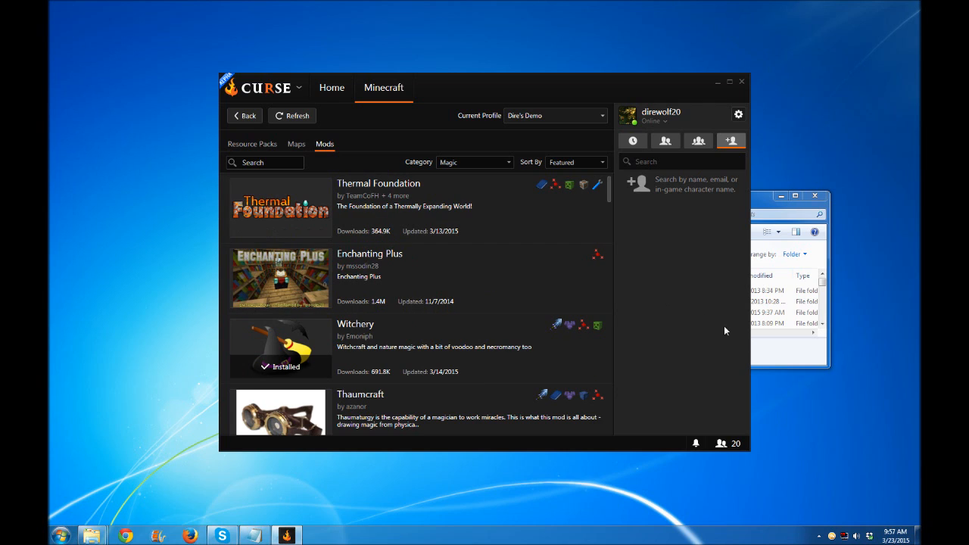
{"action": "left_click", "coordinate": [242, 118]}
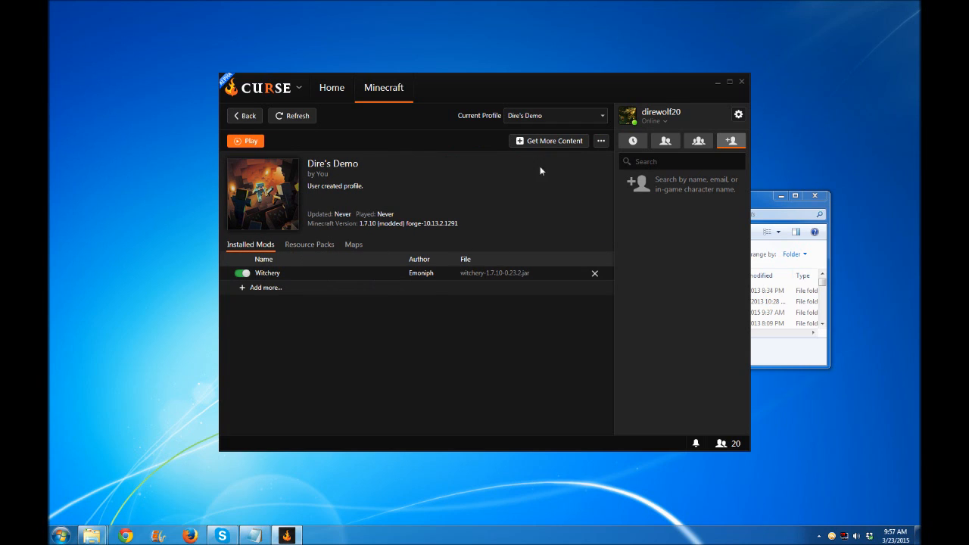
Open the profile's folder in Windows Explorer, check its mods subfolder for the Witchery file and return to Curse
{"action": "left_click", "coordinate": [603, 142]}
{"action": "left_click", "coordinate": [593, 172]}
{"action": "double_click", "coordinate": [577, 275]}
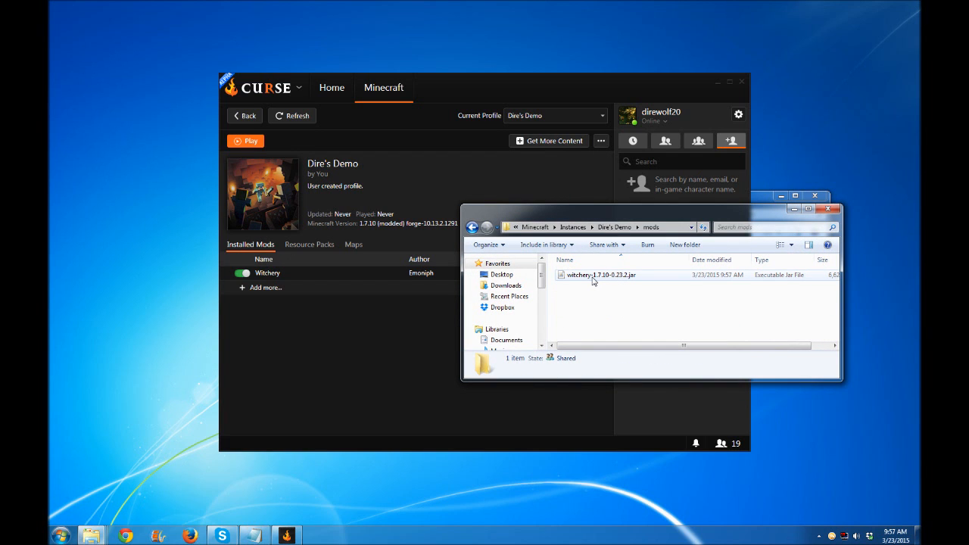
{"action": "left_click", "coordinate": [379, 315]}
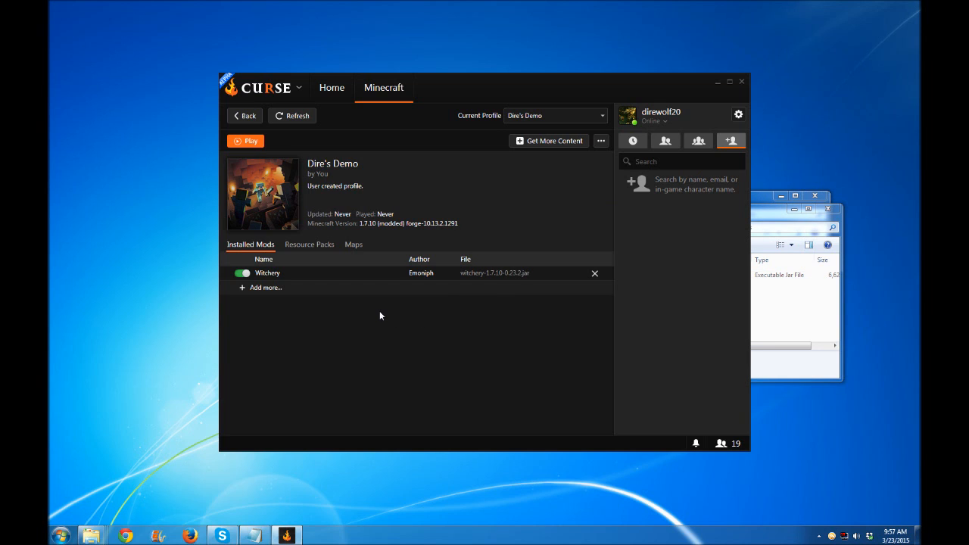
Disable the Witchery mod in the profile and check its file in the mods folder
{"action": "left_click", "coordinate": [247, 277]}
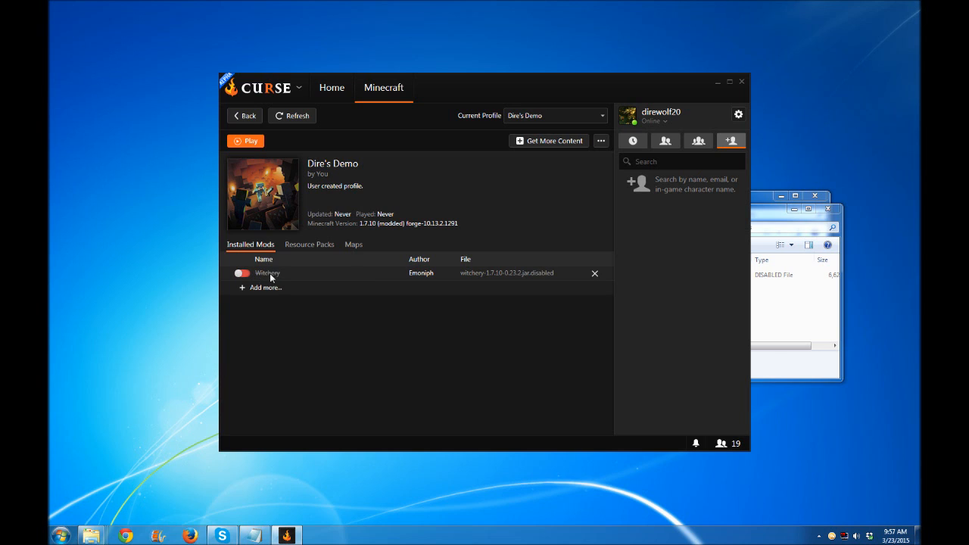
{"action": "left_click", "coordinate": [774, 299]}
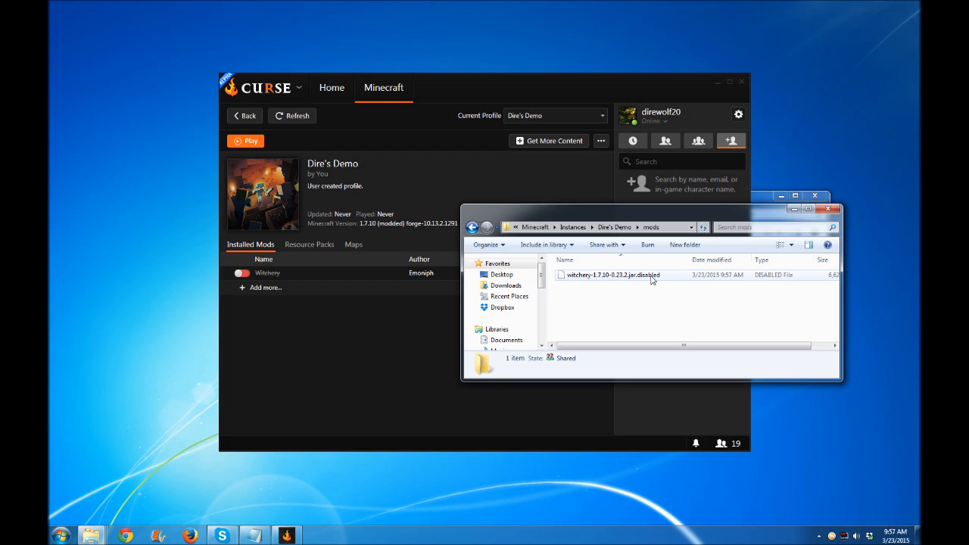
{"action": "left_click", "coordinate": [399, 329]}
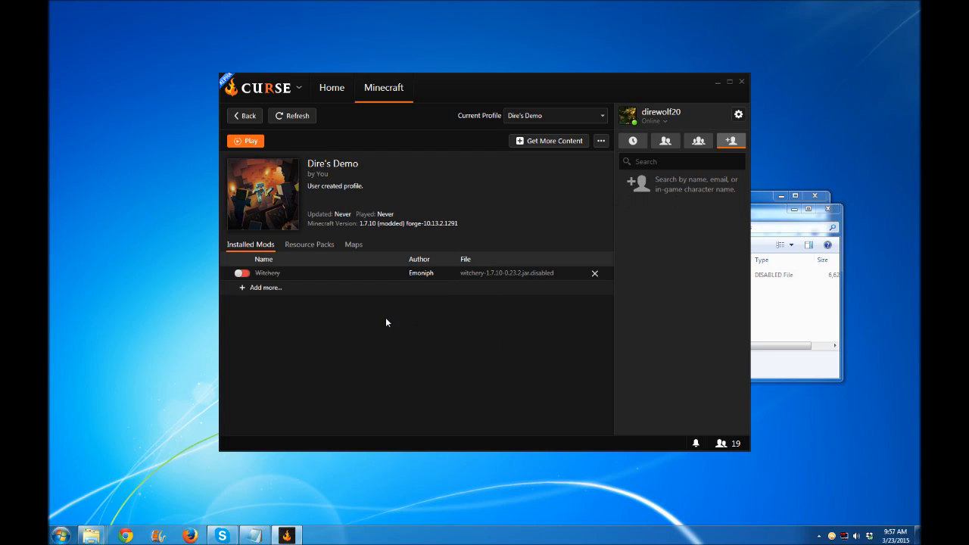
Enable the Witchery mod again and recheck its file in the mods folder
{"action": "left_click", "coordinate": [241, 273]}
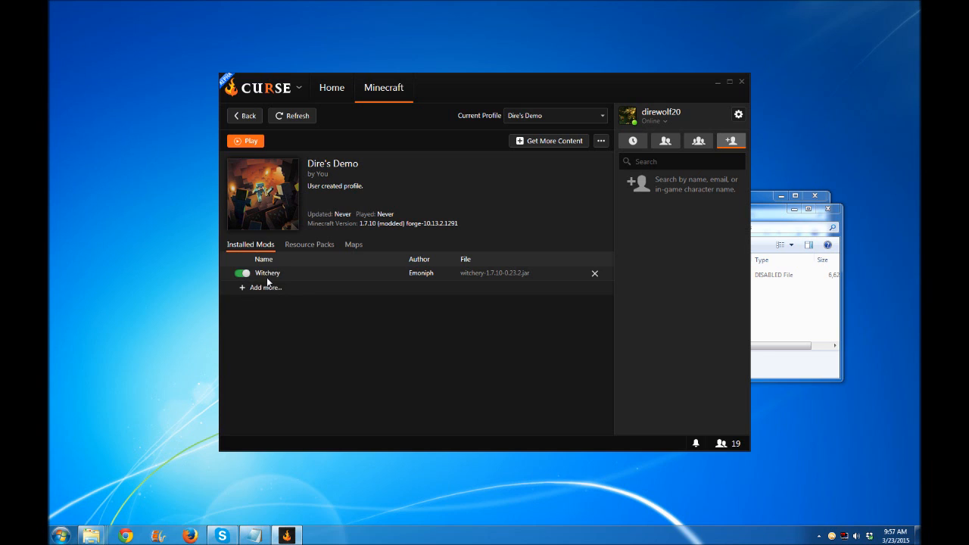
{"action": "left_click", "coordinate": [754, 321]}
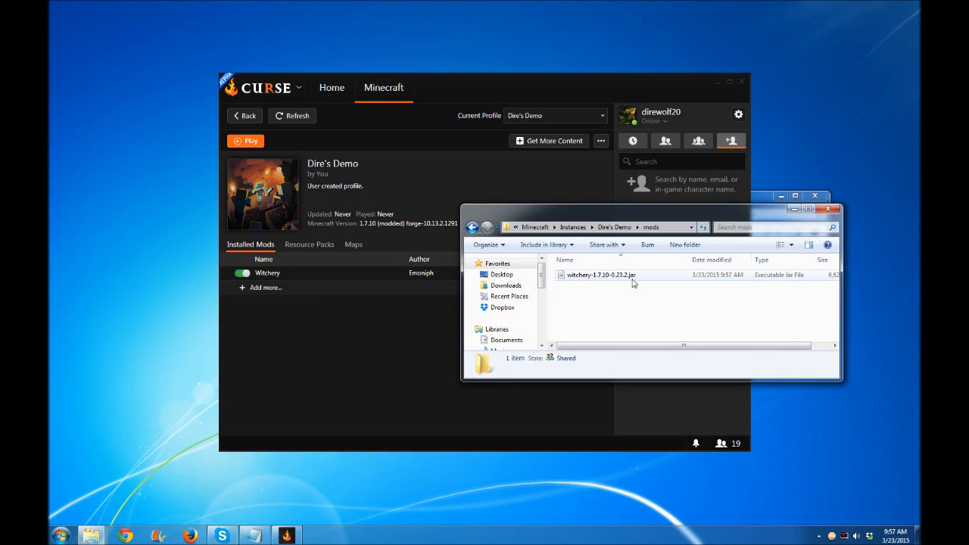
{"action": "left_click", "coordinate": [396, 317]}
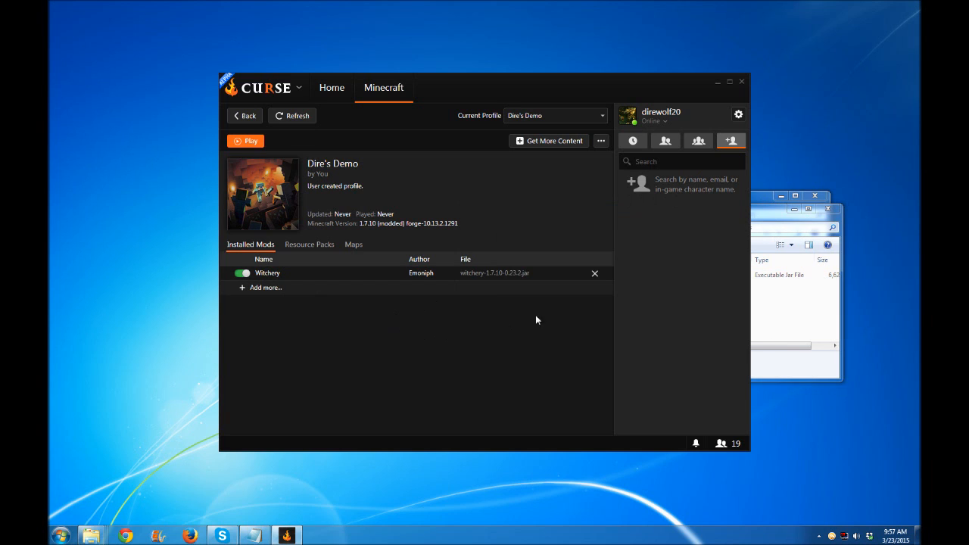
Remove Witchery from the profile and check the mods folder for the deletion
{"action": "left_click", "coordinate": [595, 275]}
{"action": "left_click", "coordinate": [781, 310]}
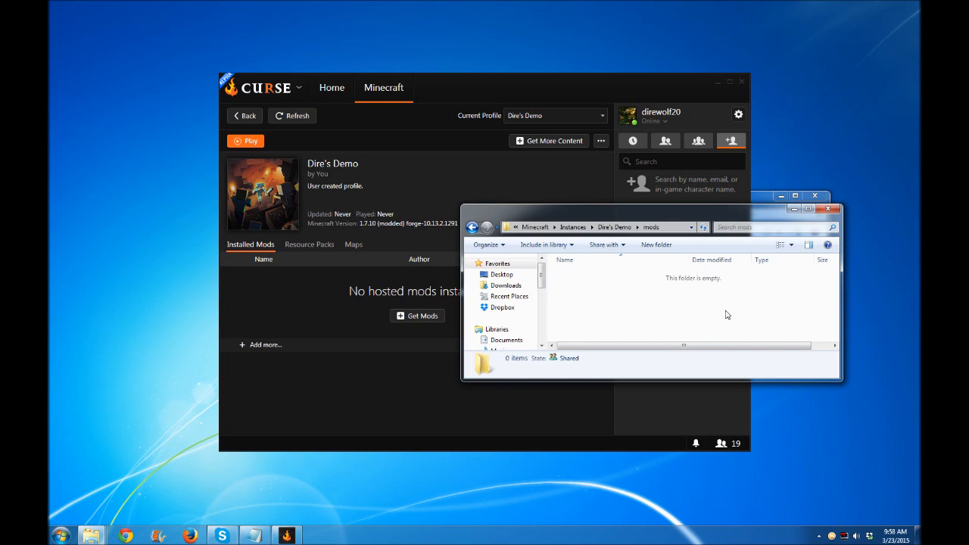
{"action": "left_click", "coordinate": [345, 311]}
Reinstall Witchery from the Magic category of the available mods and check its file in the mods folder
{"action": "left_click", "coordinate": [406, 317]}
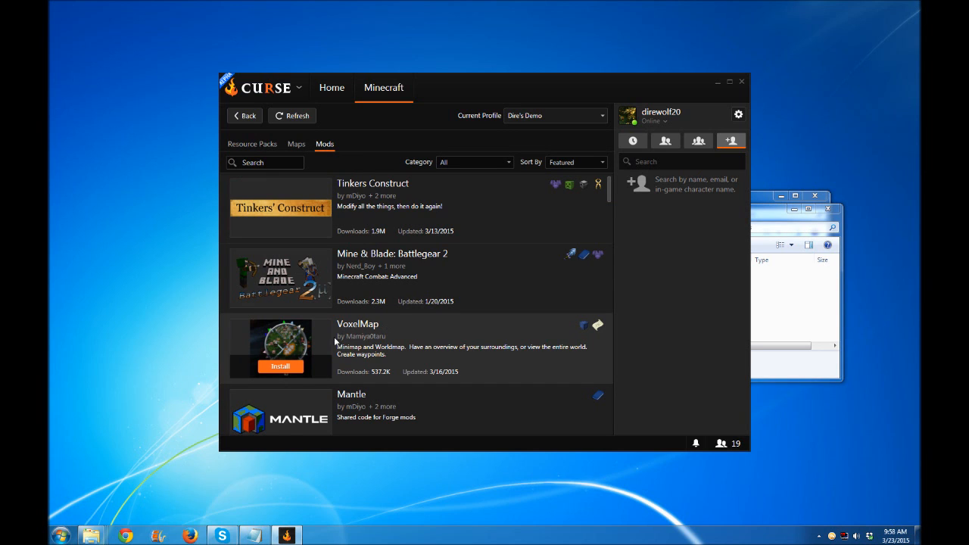
{"action": "left_click", "coordinate": [474, 163]}
{"action": "scroll", "coordinate": [466, 274], "scroll_direction": "down", "scroll_amount": 3}
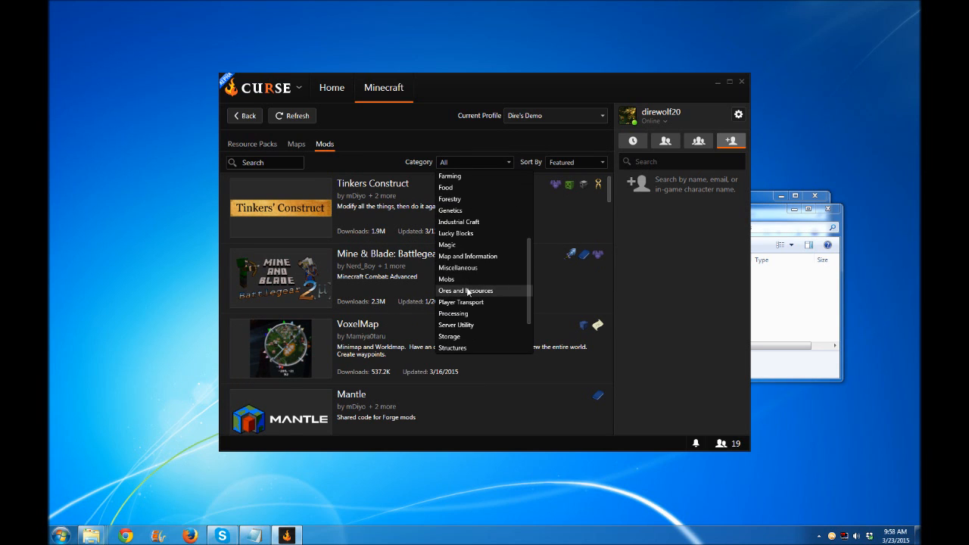
{"action": "left_click", "coordinate": [441, 246]}
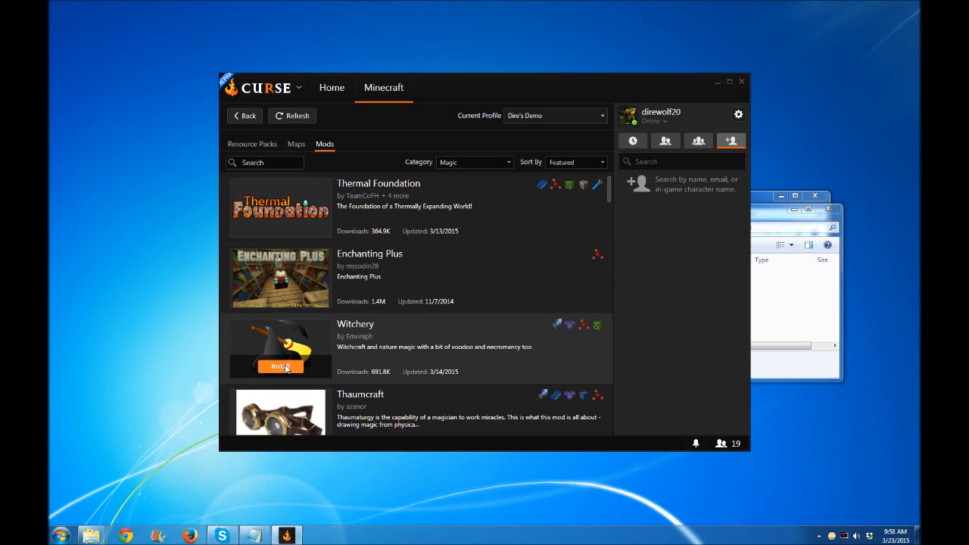
{"action": "left_click", "coordinate": [285, 369]}
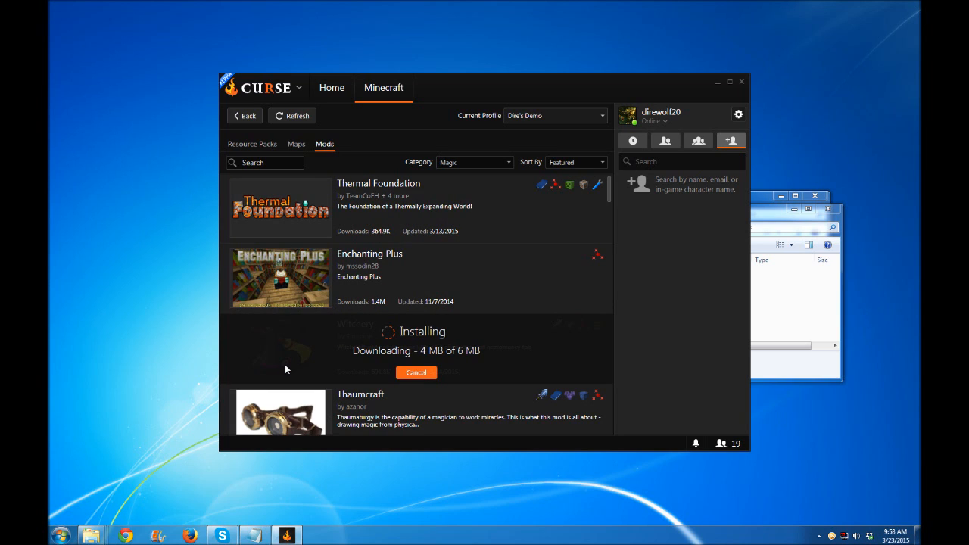
{"action": "left_click", "coordinate": [760, 307]}
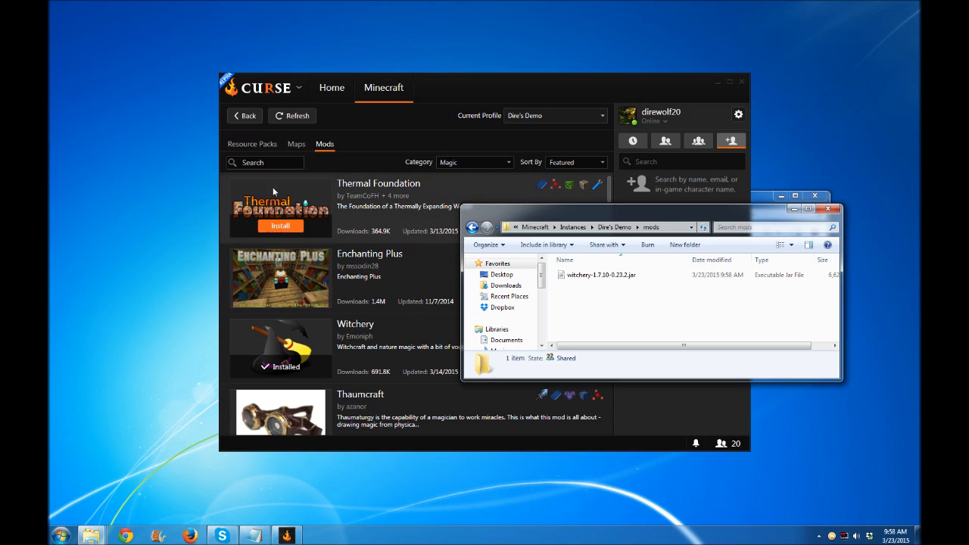
Install the Thermal Foundation mod from the Magic category and check its files in the mods folder
{"action": "left_click", "coordinate": [474, 162]}
{"action": "left_click", "coordinate": [467, 164]}
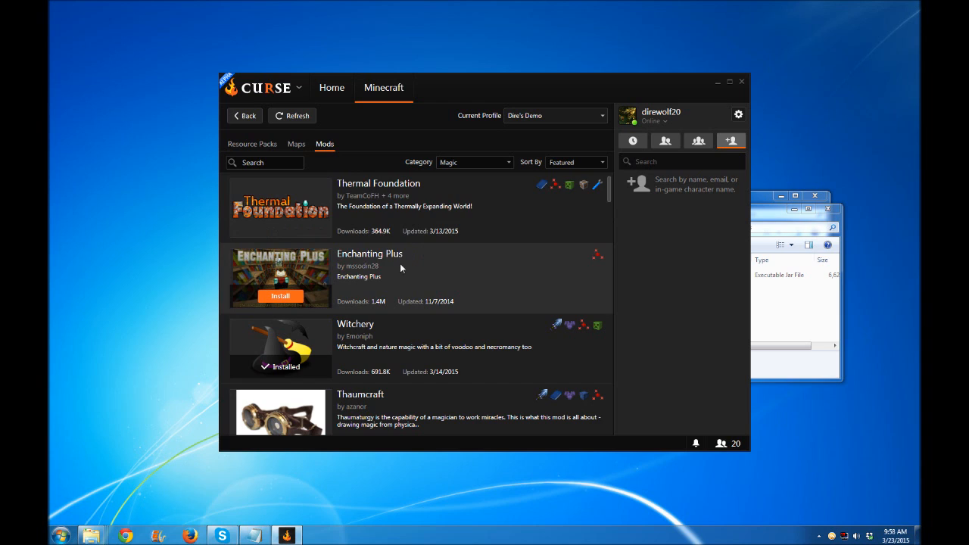
{"action": "left_click", "coordinate": [290, 229]}
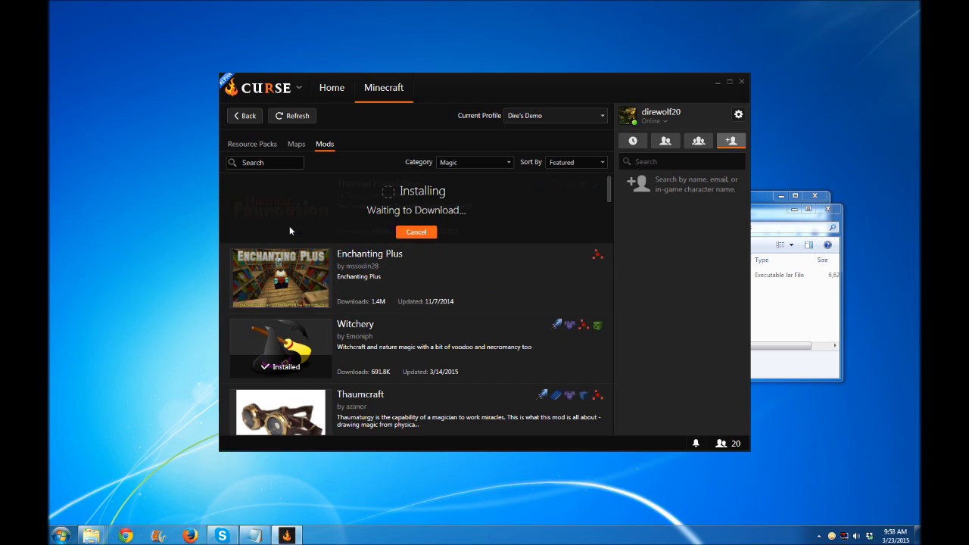
{"action": "left_click", "coordinate": [793, 319]}
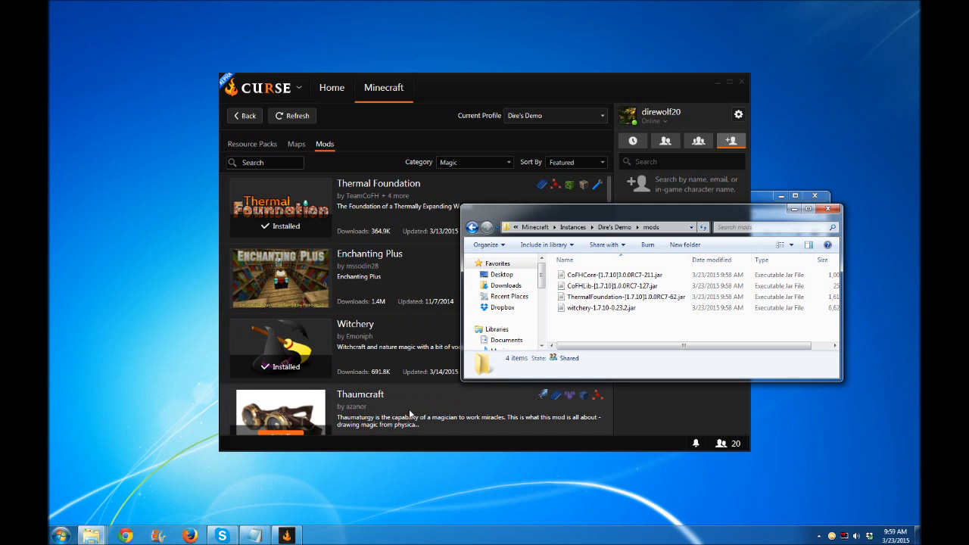
Install the Thaumcraft mod and check the mods folder for its file and the Baubles file
{"action": "left_click", "coordinate": [282, 432]}
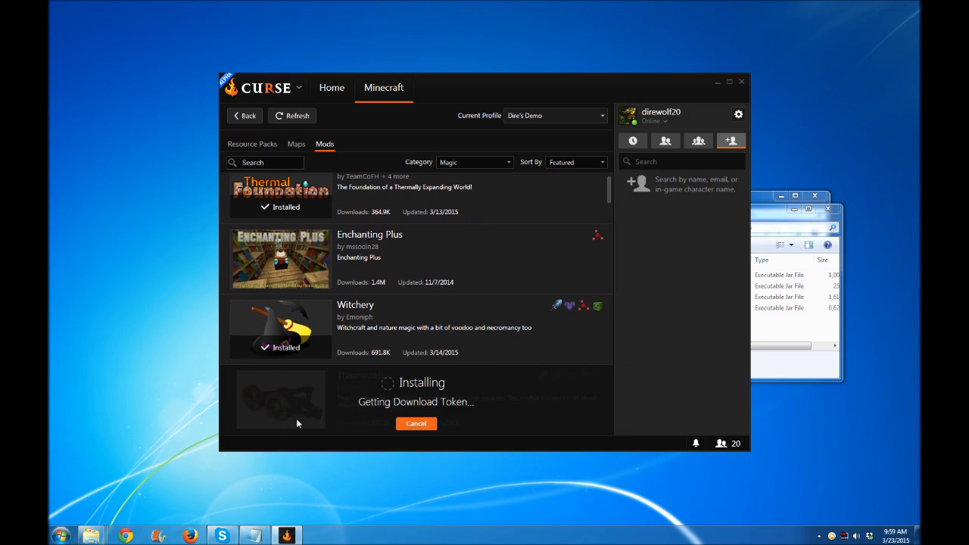
{"action": "left_click", "coordinate": [792, 336]}
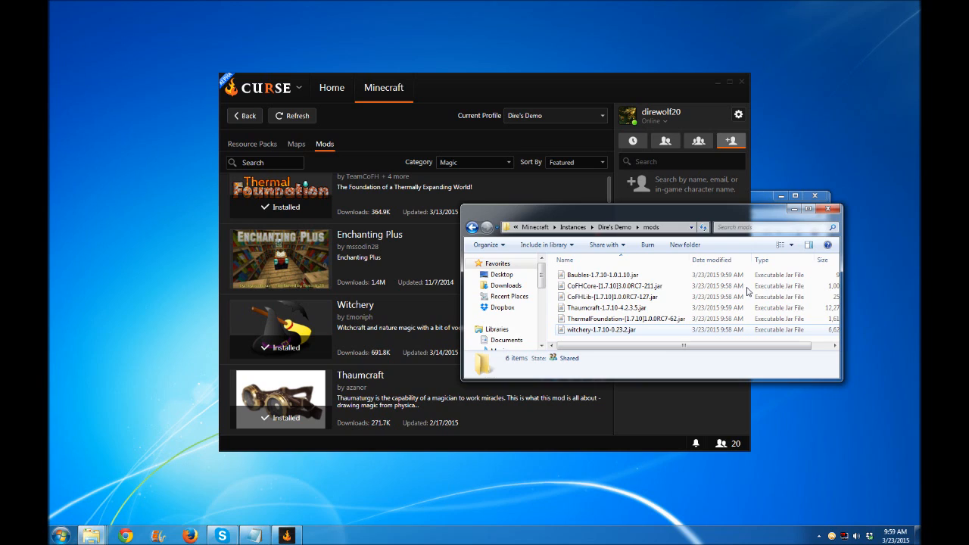
{"action": "left_click", "coordinate": [619, 276]}
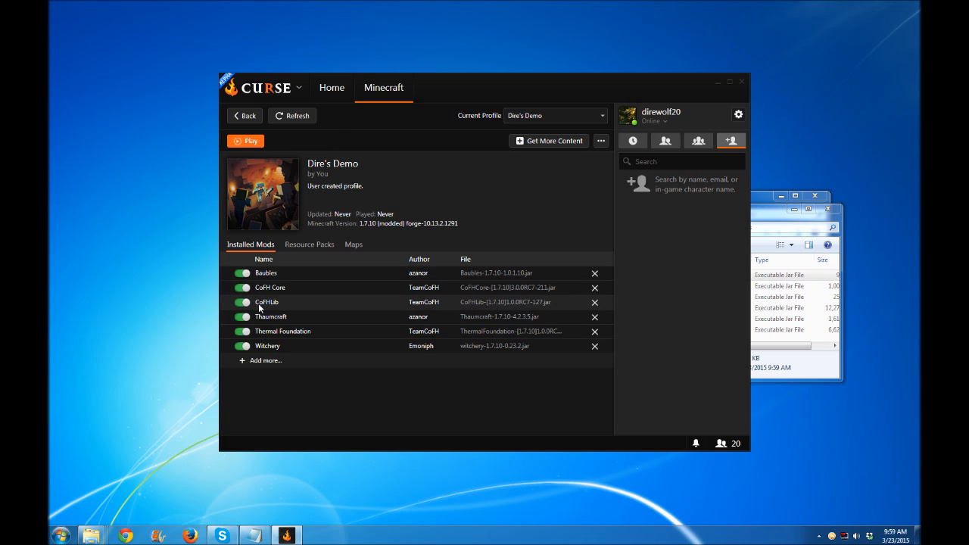
Open the Minecraft Launcher for the Dire's Demo profile, then close it without starting the game
{"action": "left_click", "coordinate": [251, 140]}
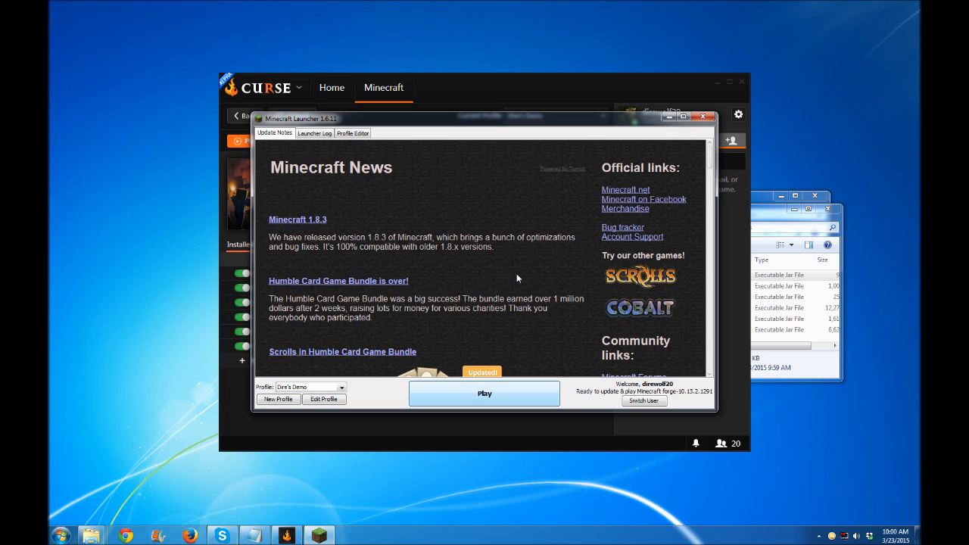
{"action": "left_click", "coordinate": [702, 115]}
{"action": "left_click", "coordinate": [546, 55]}
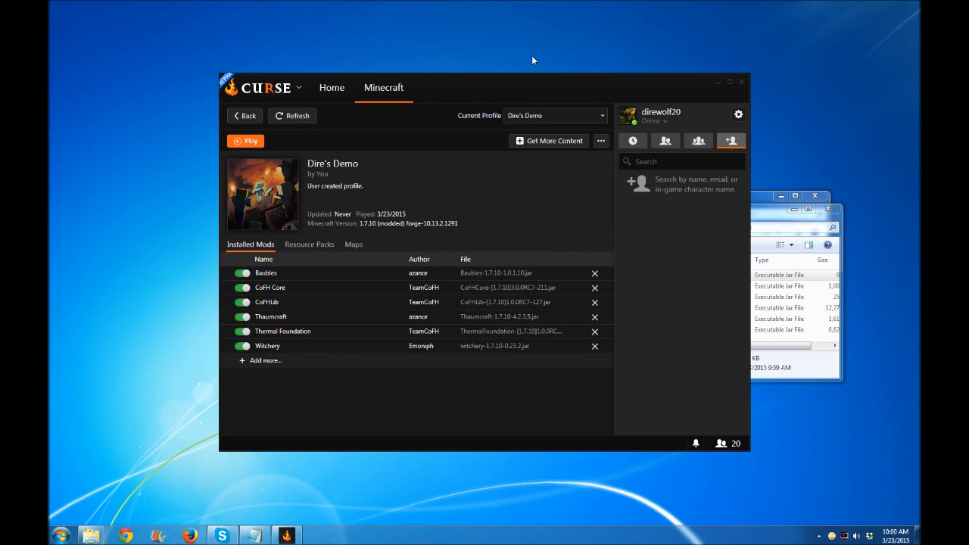
Install the Equanimity [32x] resource pack from the Mod Support category into the Dire's Demo profile
{"action": "left_click", "coordinate": [311, 245]}
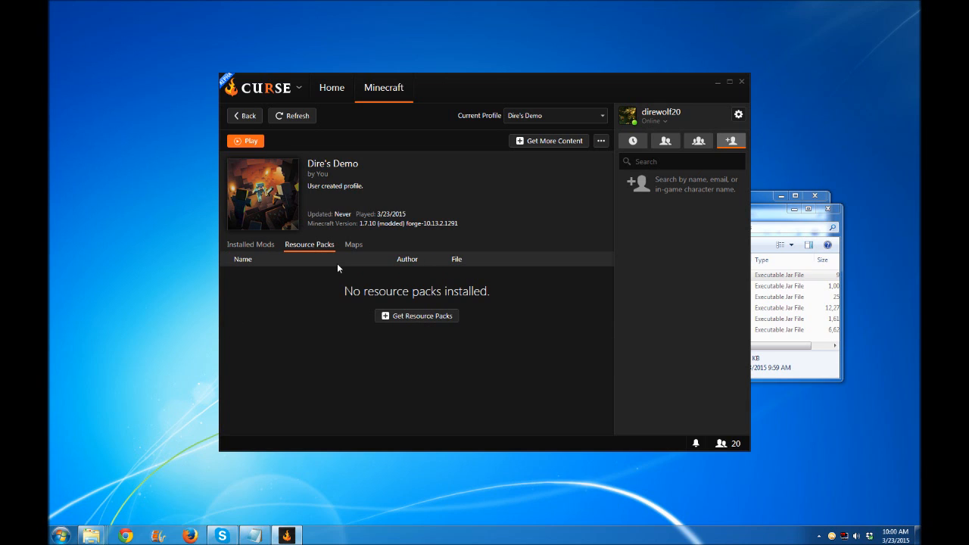
{"action": "left_click", "coordinate": [435, 316]}
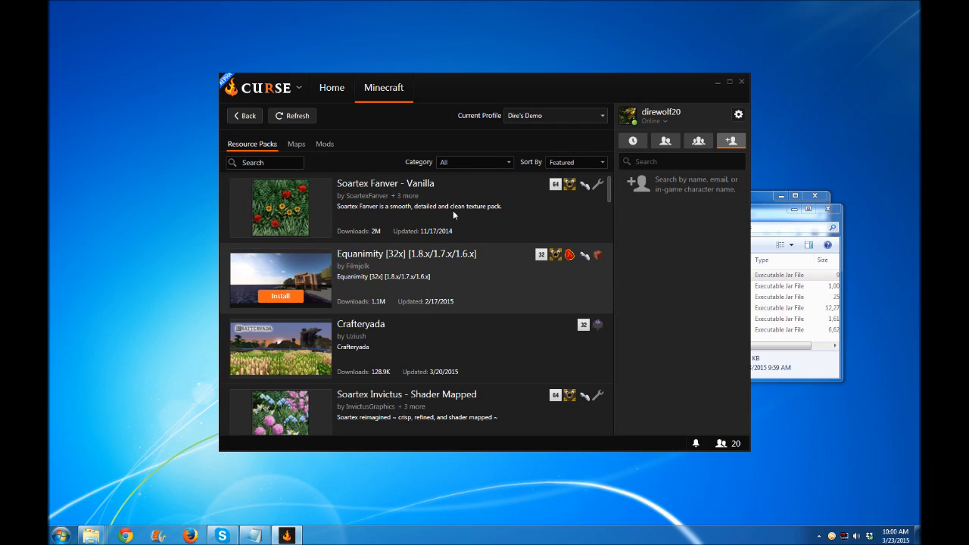
{"action": "left_click", "coordinate": [466, 163]}
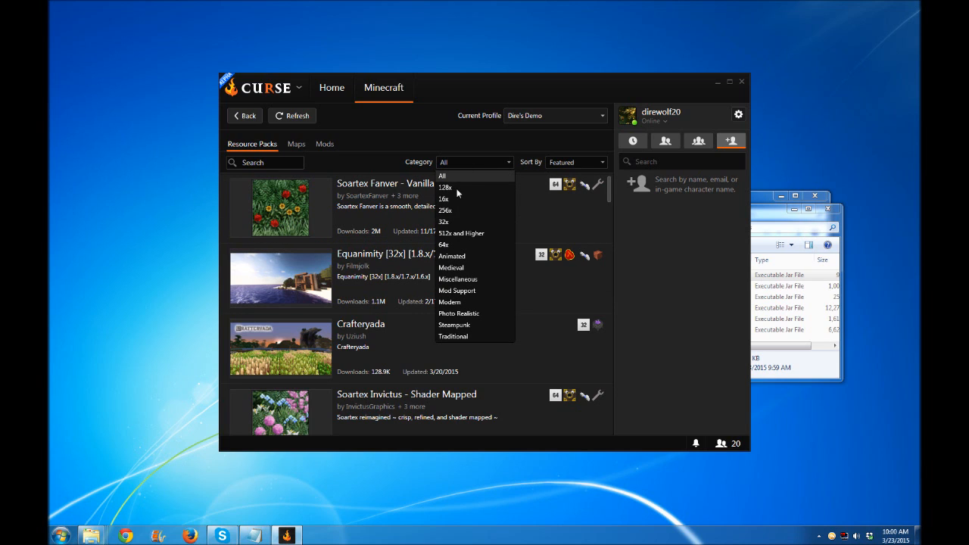
{"action": "left_click", "coordinate": [456, 291]}
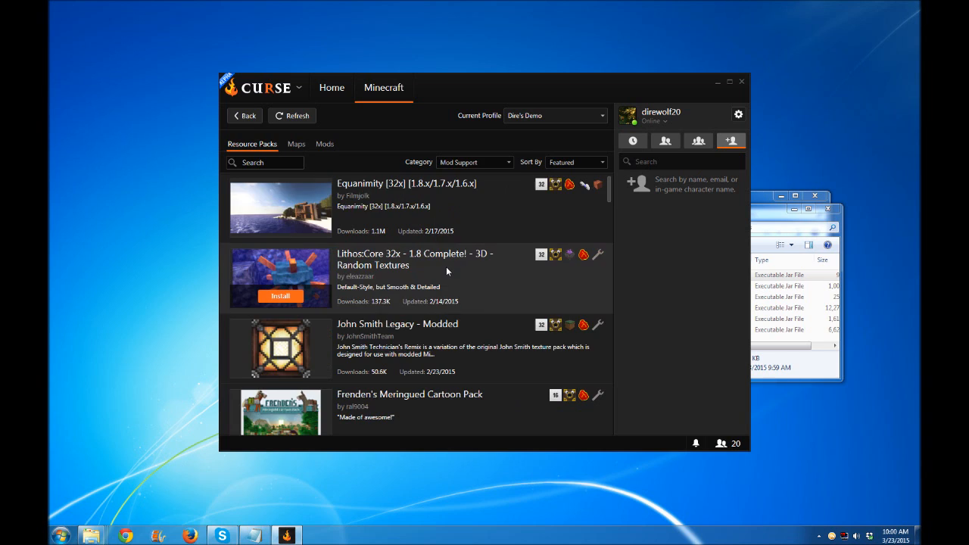
{"action": "left_click", "coordinate": [270, 219]}
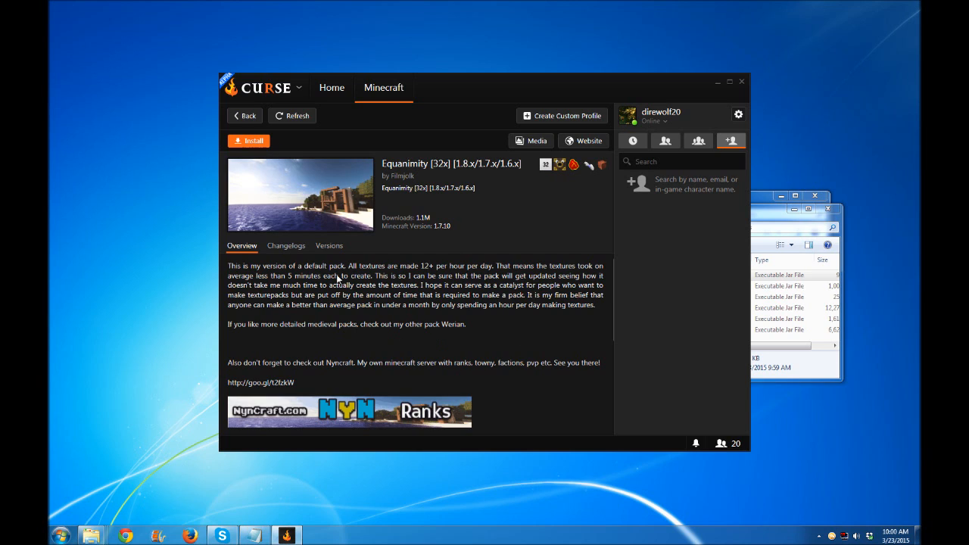
{"action": "left_click", "coordinate": [261, 142]}
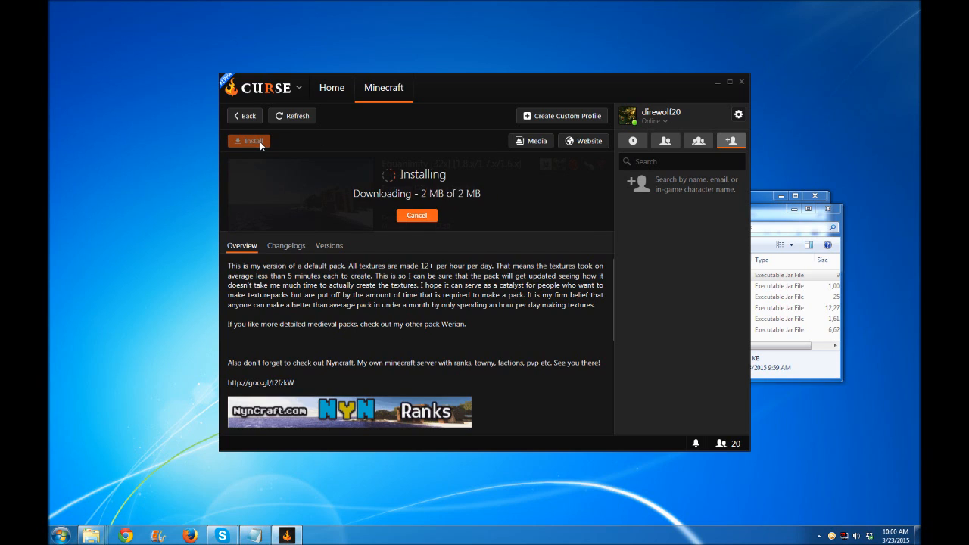
{"action": "left_click", "coordinate": [250, 119]}
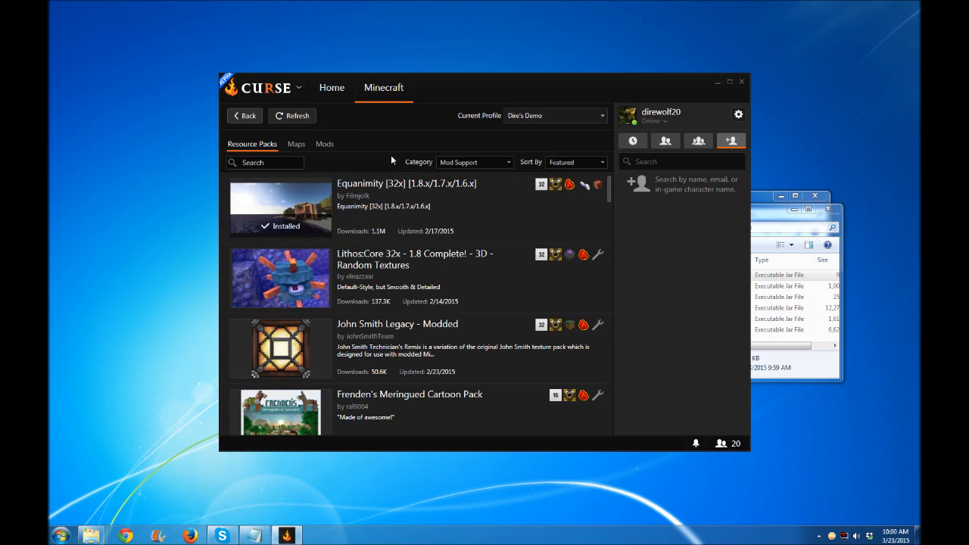
Check the profile's resourcepacks folder for the Equanimity file, then return to the Curse client
{"action": "left_click", "coordinate": [775, 345]}
{"action": "left_click", "coordinate": [615, 228]}
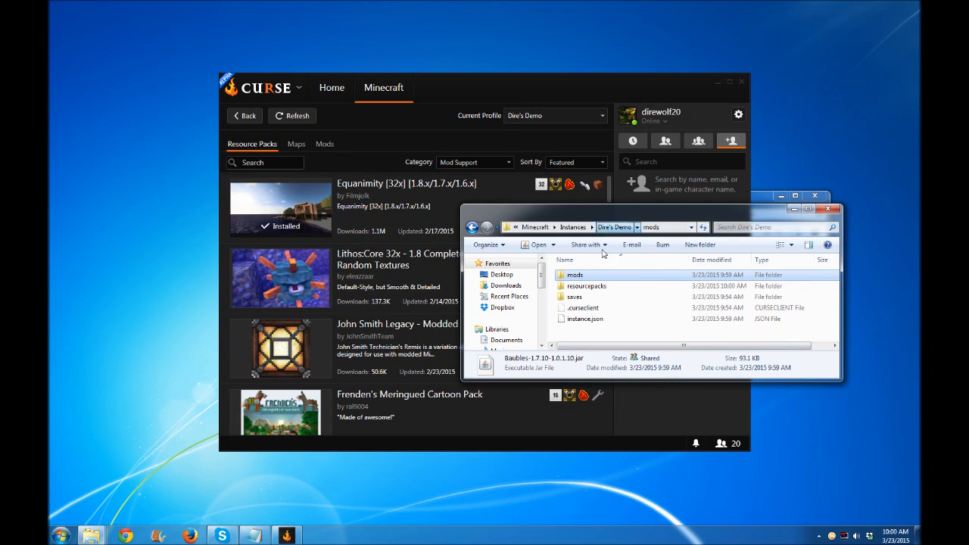
{"action": "double_click", "coordinate": [597, 285]}
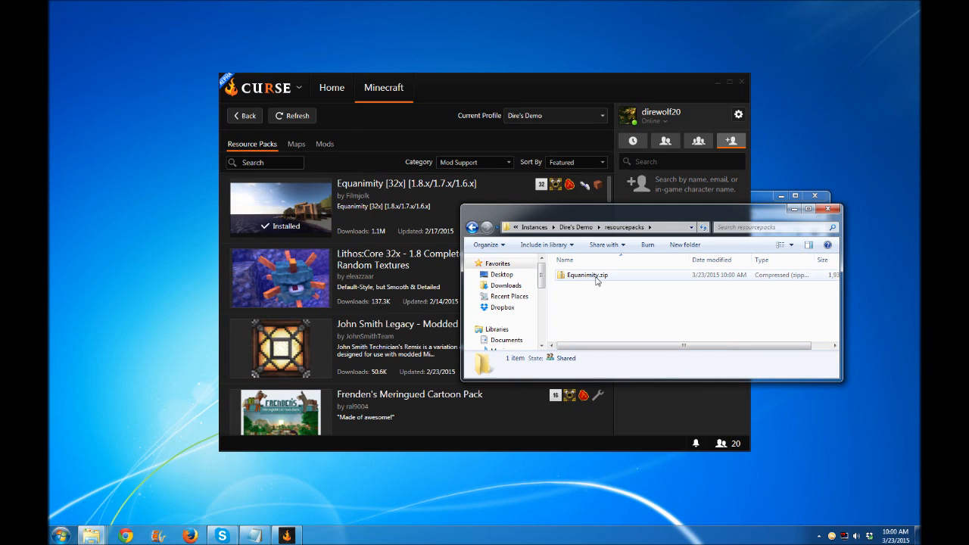
{"action": "left_click", "coordinate": [461, 99]}
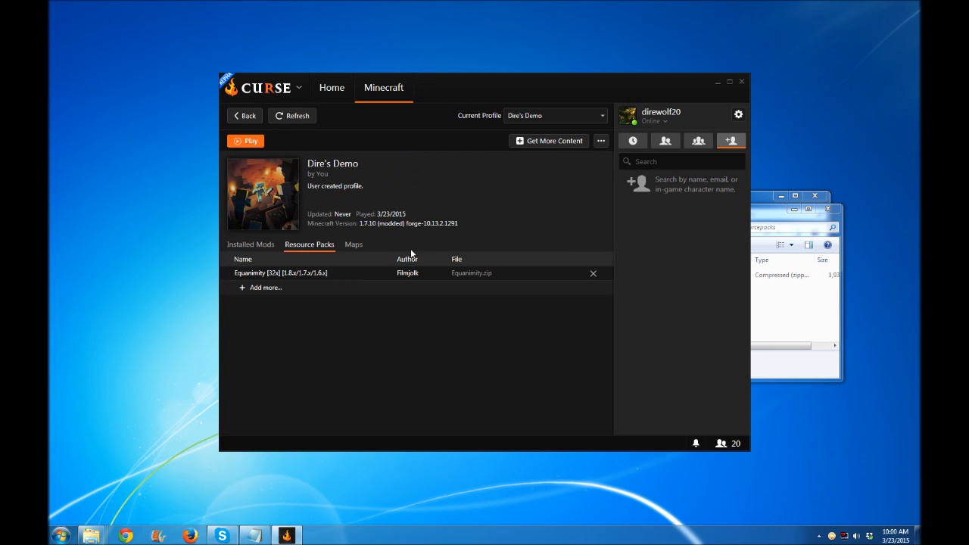
Browse the maps available for the profile, then return to the Minecraft overview without installing any
{"action": "left_click", "coordinate": [359, 246]}
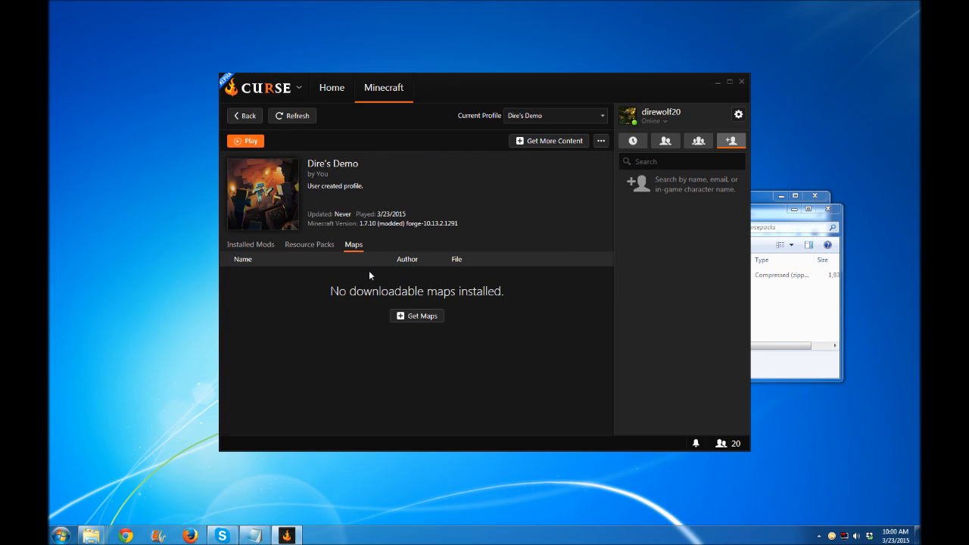
{"action": "left_click", "coordinate": [424, 318]}
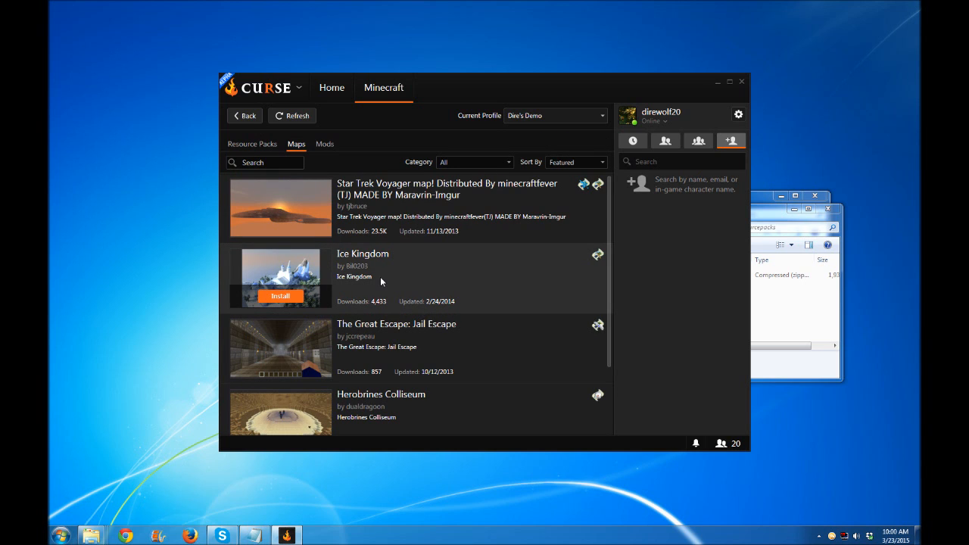
{"action": "left_click", "coordinate": [293, 163]}
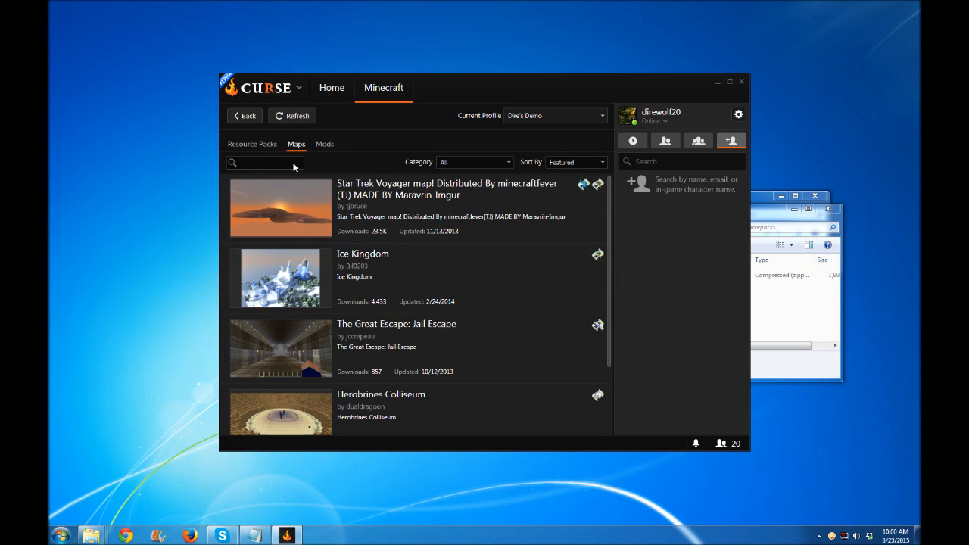
{"action": "type", "text": "dire"}
{"action": "left_click", "coordinate": [295, 163]}
{"action": "scroll", "coordinate": [420, 341], "scroll_direction": "down", "scroll_amount": 2}
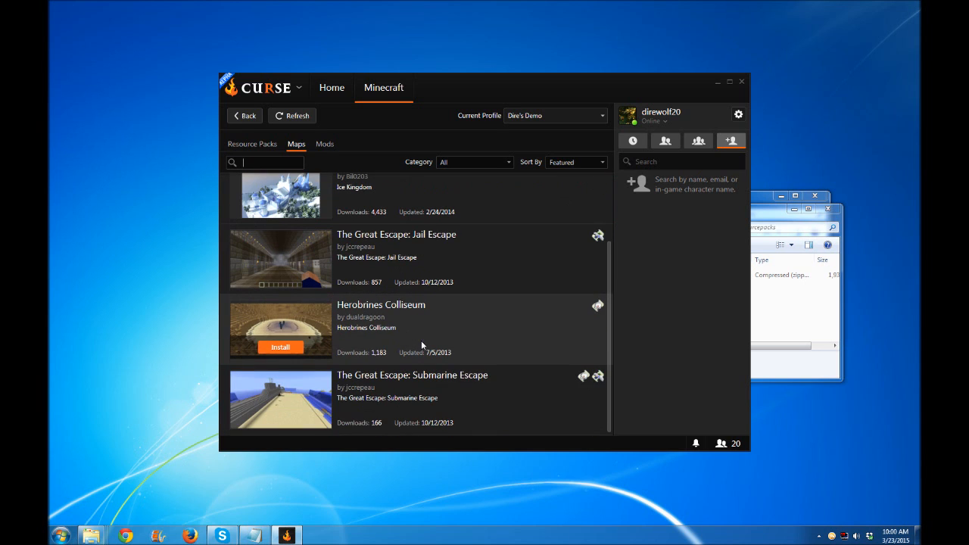
{"action": "scroll", "coordinate": [421, 345], "scroll_direction": "up", "scroll_amount": 2}
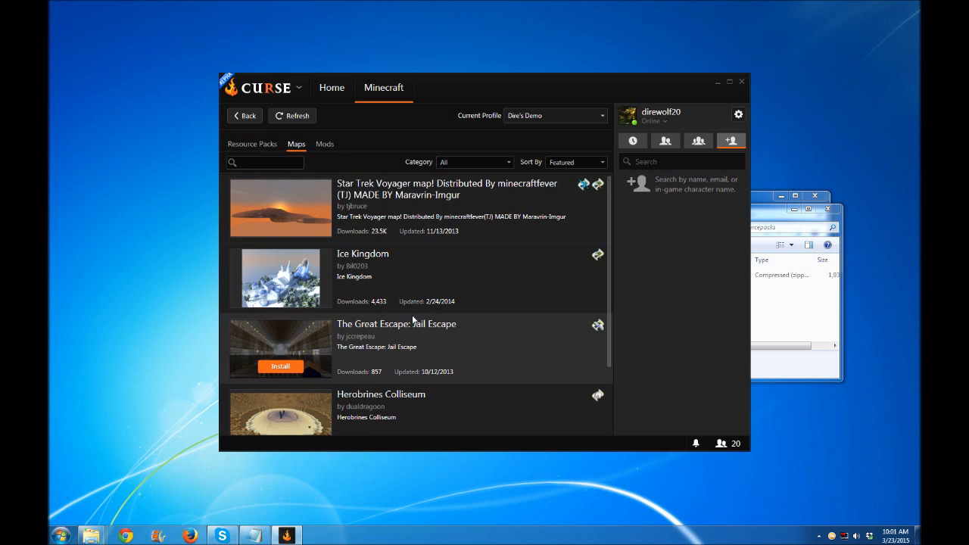
{"action": "left_click", "coordinate": [250, 117]}
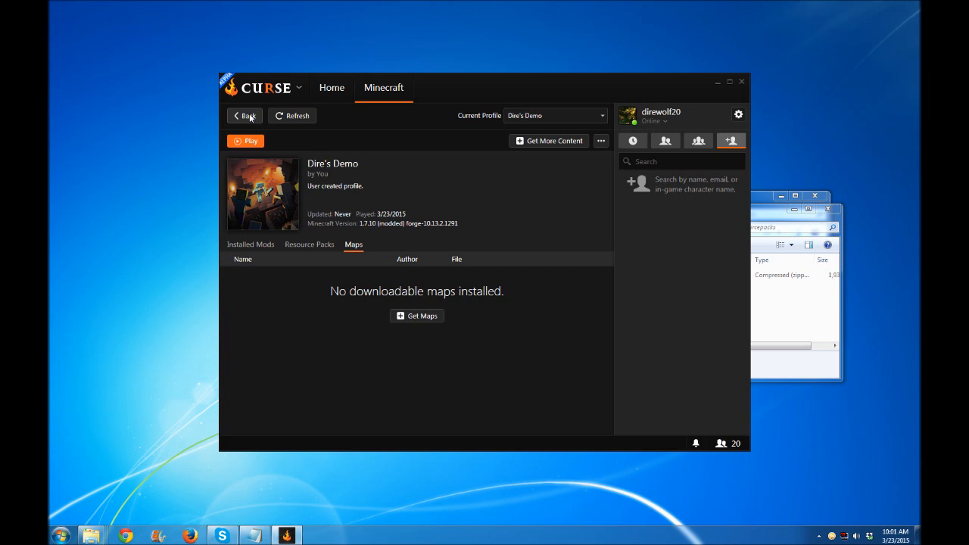
{"action": "left_click", "coordinate": [249, 117]}
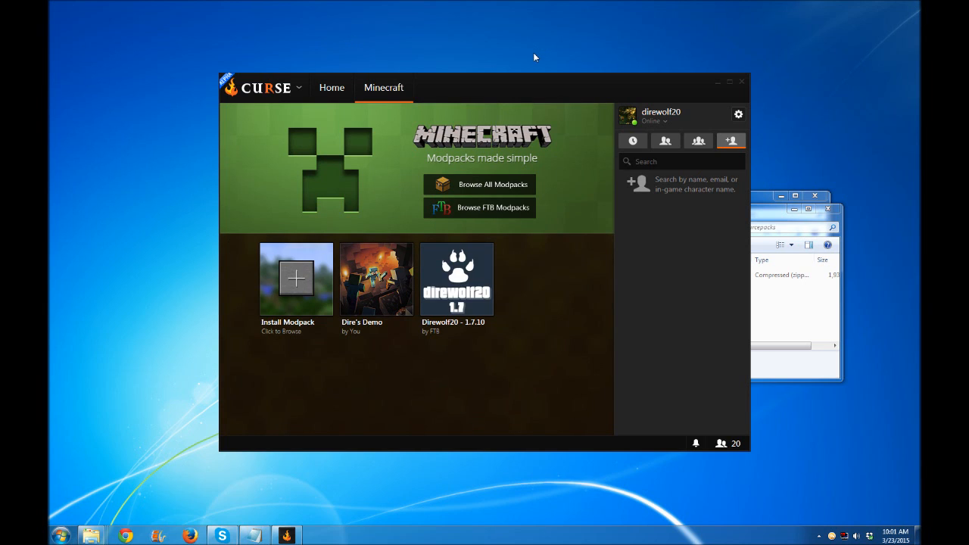
Install the older Railcraft 9.4.0.0 release from the mod's version list into Dire's Demo and return to the profile
{"action": "left_click", "coordinate": [380, 277]}
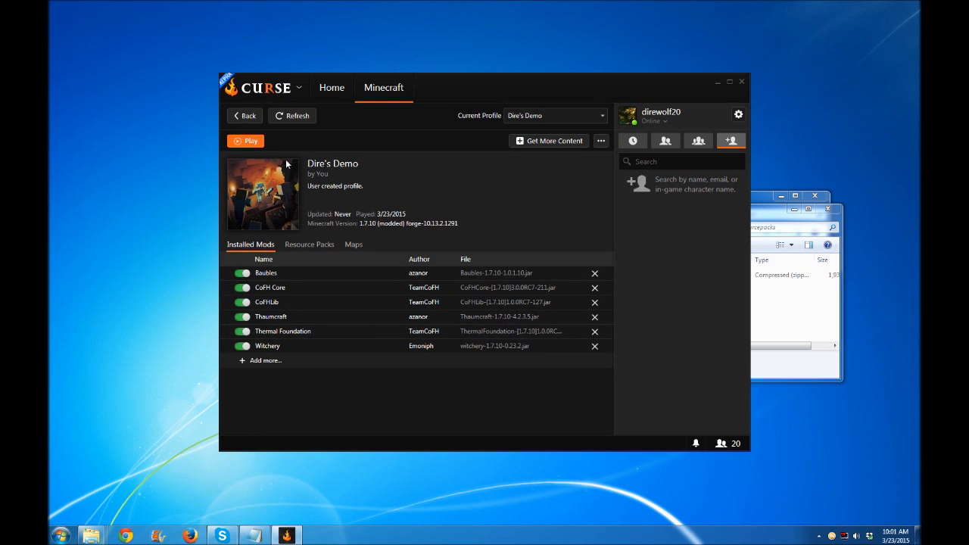
{"action": "left_click", "coordinate": [264, 361]}
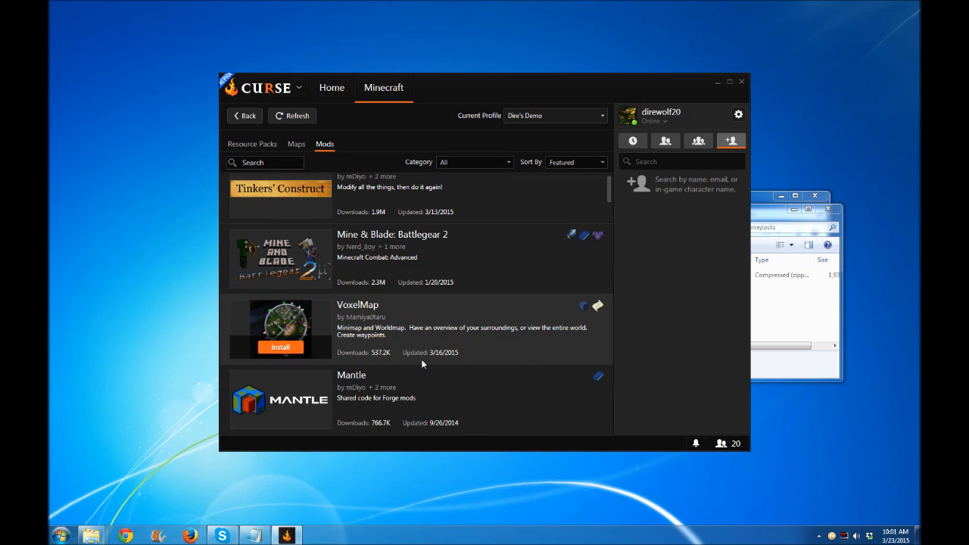
{"action": "scroll", "coordinate": [421, 359], "scroll_direction": "down", "scroll_amount": 3}
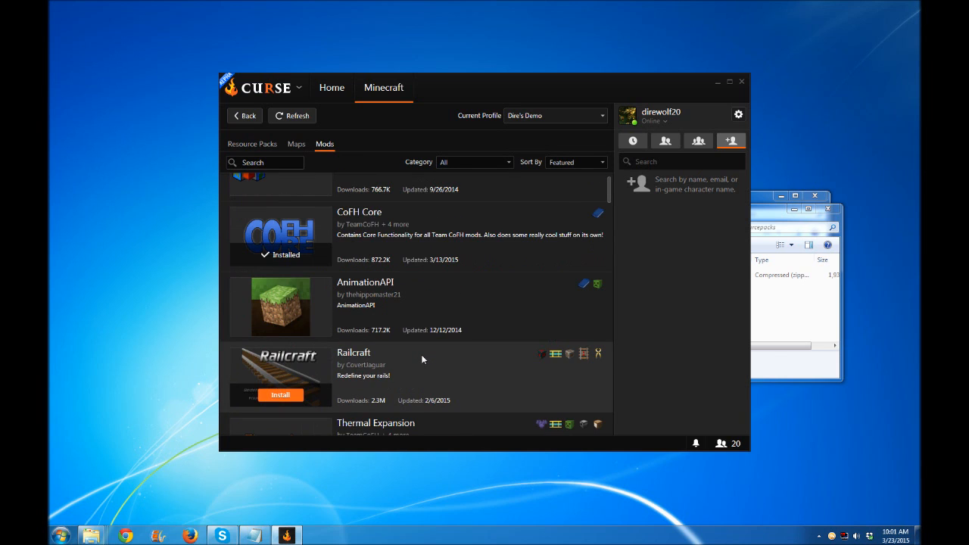
{"action": "scroll", "coordinate": [421, 354], "scroll_direction": "down", "scroll_amount": 1}
{"action": "left_click", "coordinate": [301, 328]}
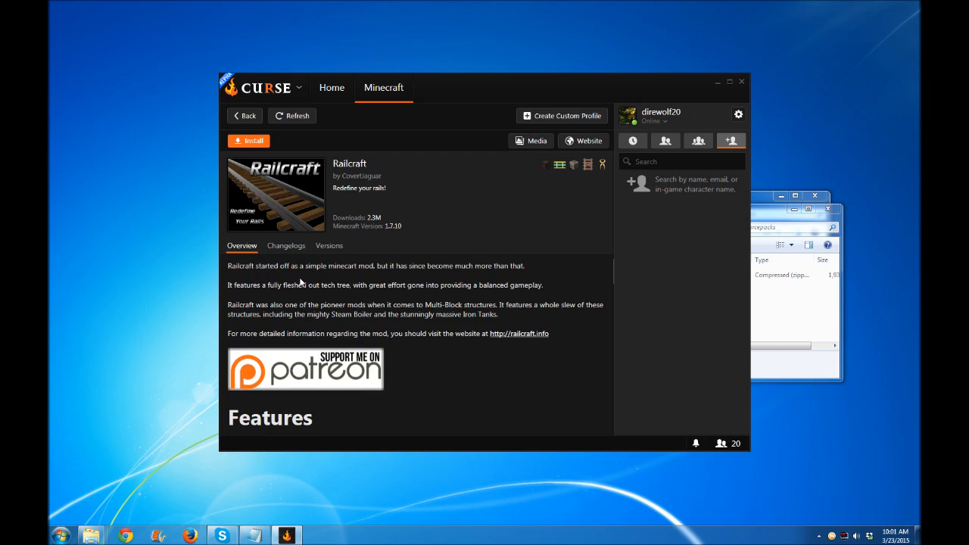
{"action": "left_click", "coordinate": [327, 247]}
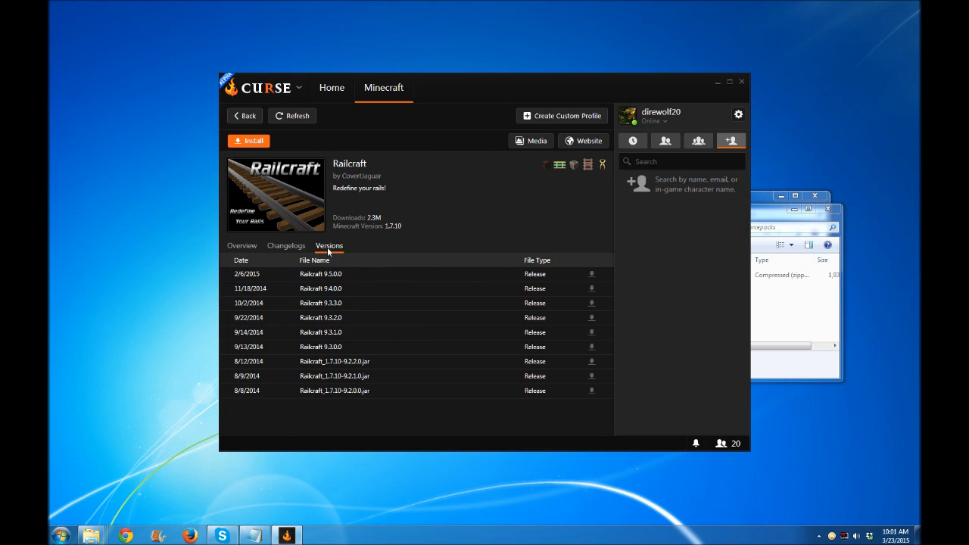
{"action": "left_click", "coordinate": [592, 292]}
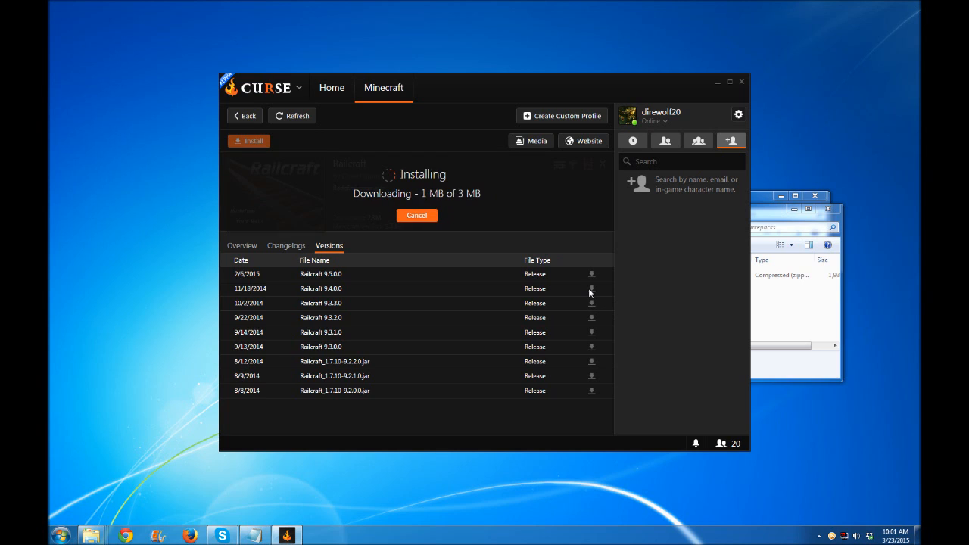
{"action": "left_click", "coordinate": [244, 120]}
{"action": "left_click", "coordinate": [252, 116]}
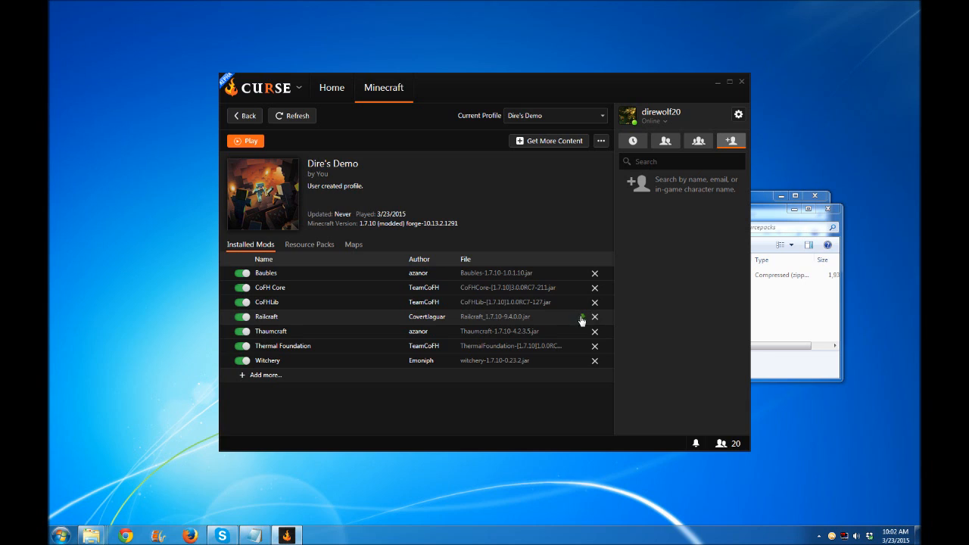
Update Railcraft to version 9.5.0.0 and check its file entry in the profile's installed mods
{"action": "left_click", "coordinate": [518, 319]}
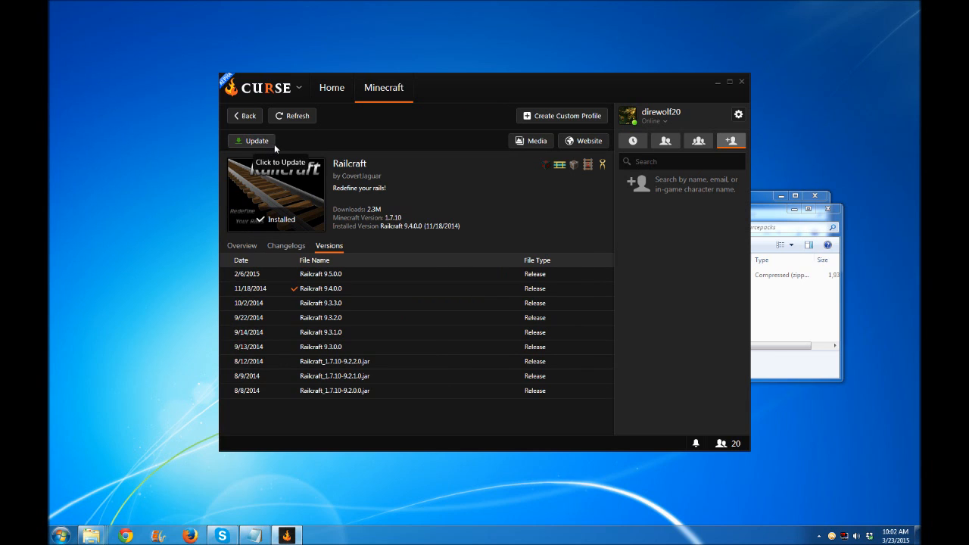
{"action": "left_click", "coordinate": [246, 115]}
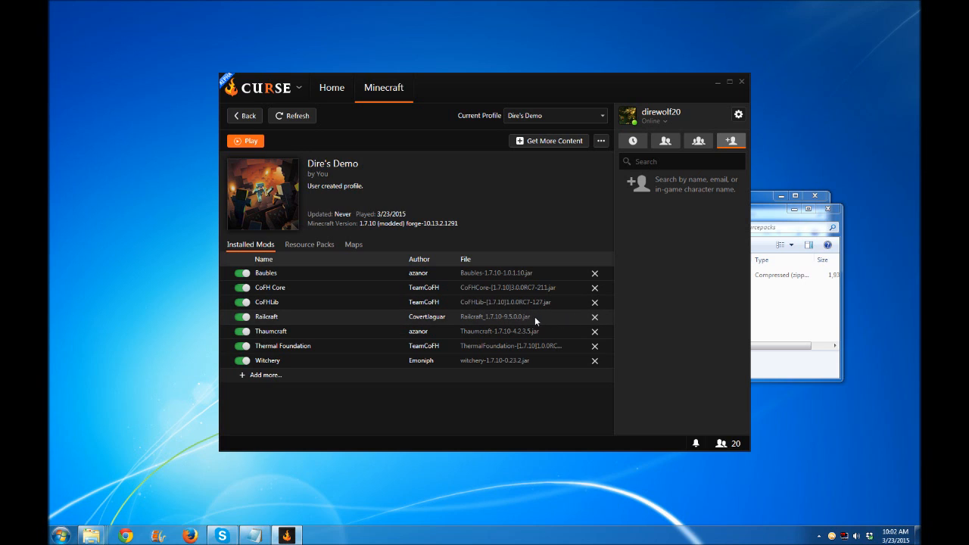
{"action": "double_click", "coordinate": [484, 318]}
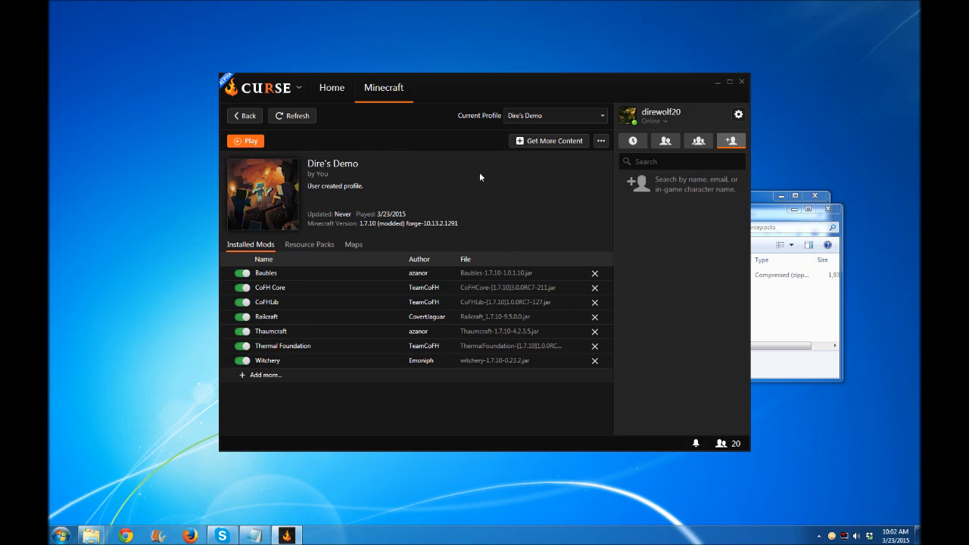
Check the jar files in the mods folder of the Dire's Demo instance, then return to the Curse client
{"action": "left_click", "coordinate": [787, 328]}
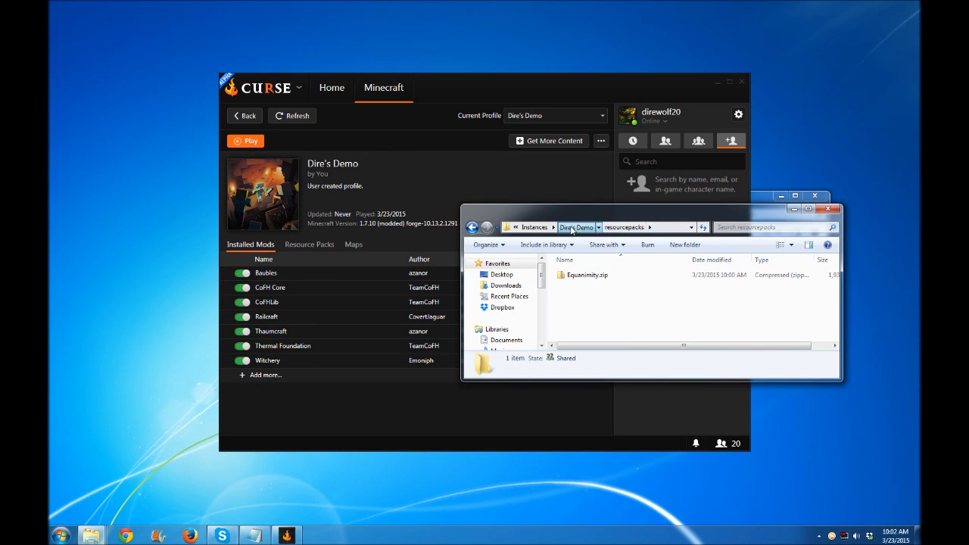
{"action": "left_click", "coordinate": [613, 228]}
{"action": "double_click", "coordinate": [576, 275]}
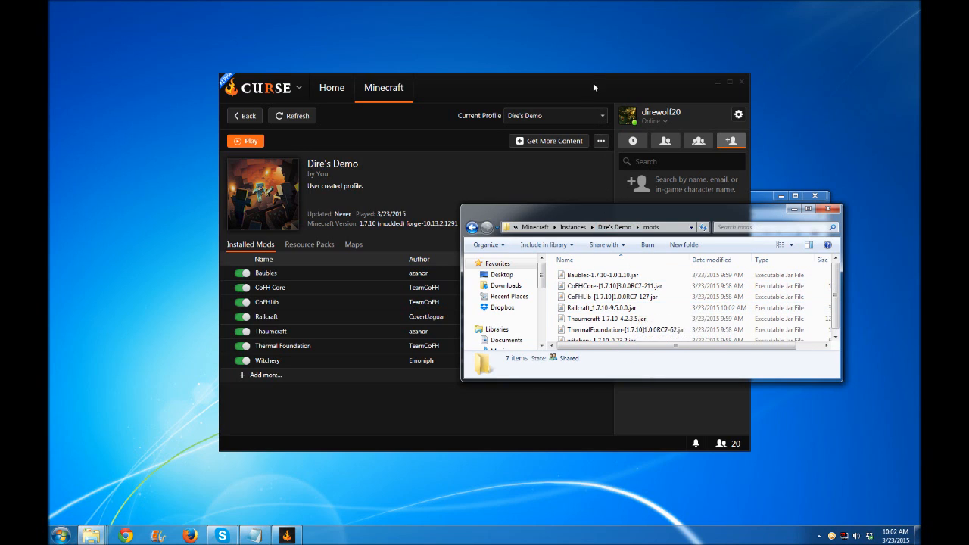
{"action": "left_click", "coordinate": [484, 100]}
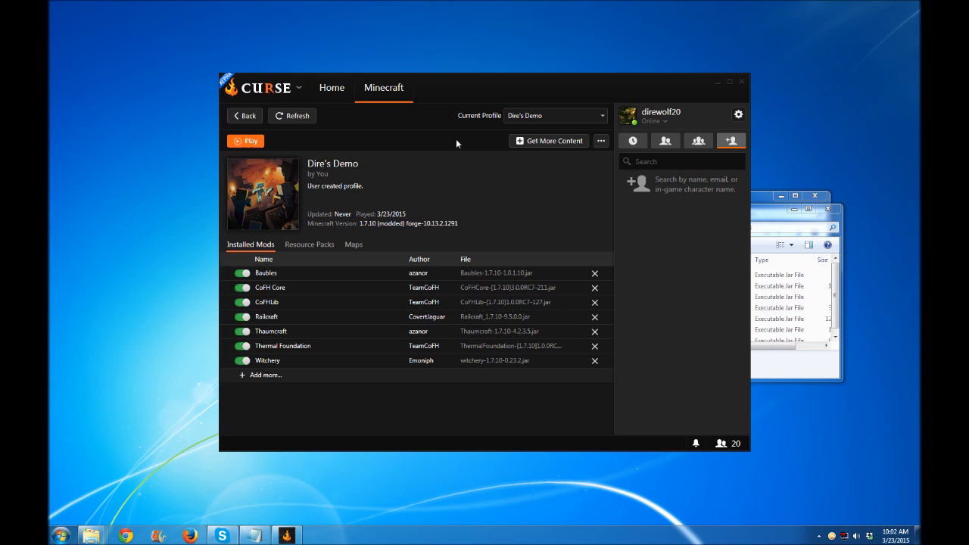
View Railcraft's version list from the Dire's Demo profile, then go back to the Minecraft overview
{"action": "left_click", "coordinate": [464, 317]}
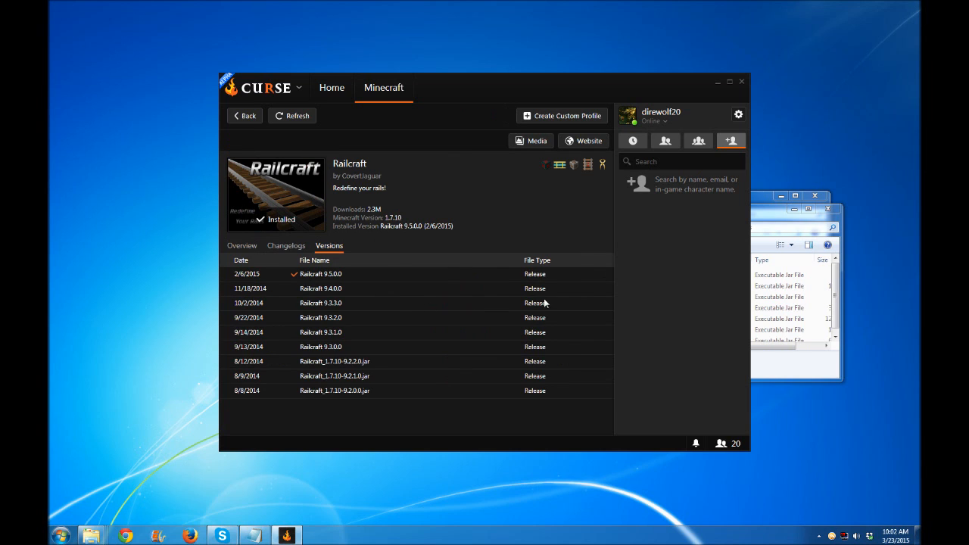
{"action": "left_click", "coordinate": [550, 61]}
{"action": "left_click", "coordinate": [249, 116]}
{"action": "left_click", "coordinate": [249, 115]}
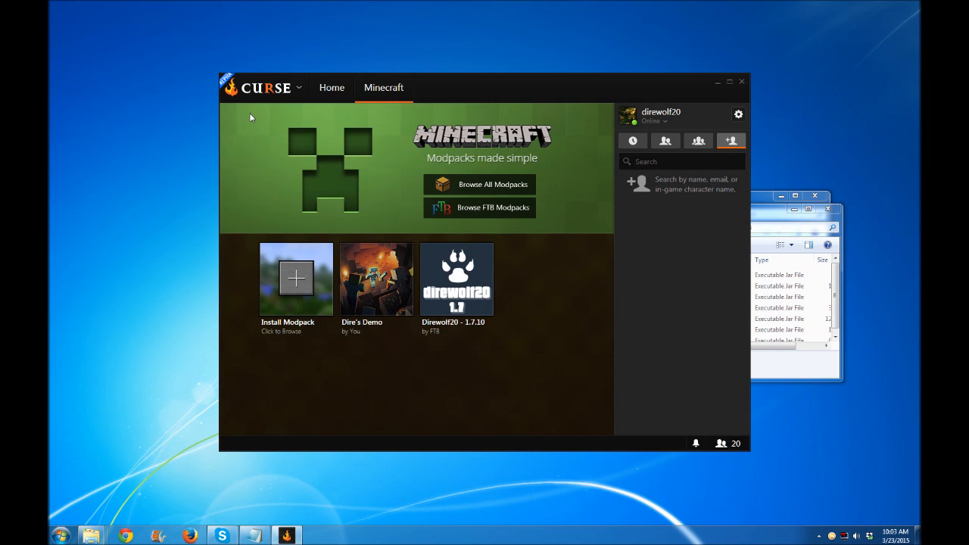
Open the Direwolf20 - 1.7.10 profile and unlock the pack in its profile options
{"action": "left_click", "coordinate": [482, 280]}
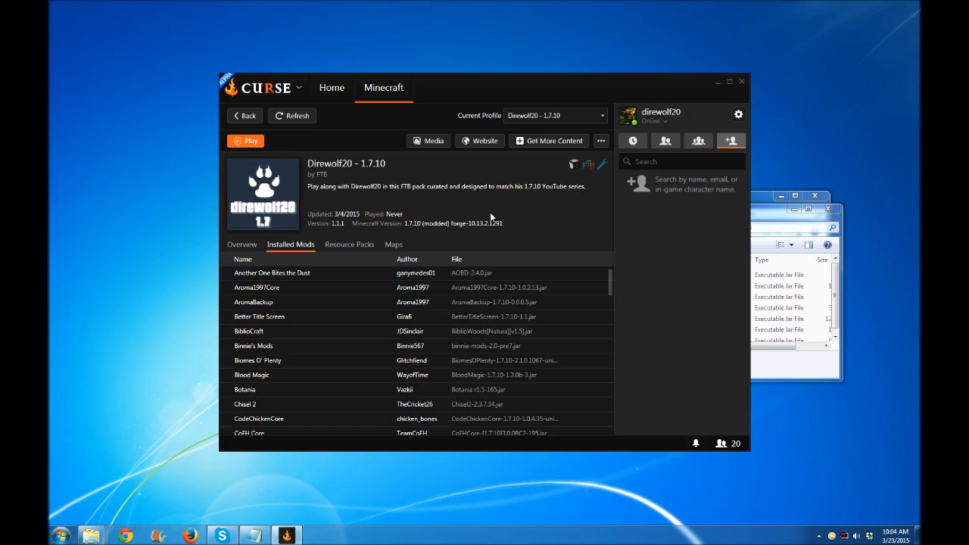
{"action": "left_click", "coordinate": [600, 142]}
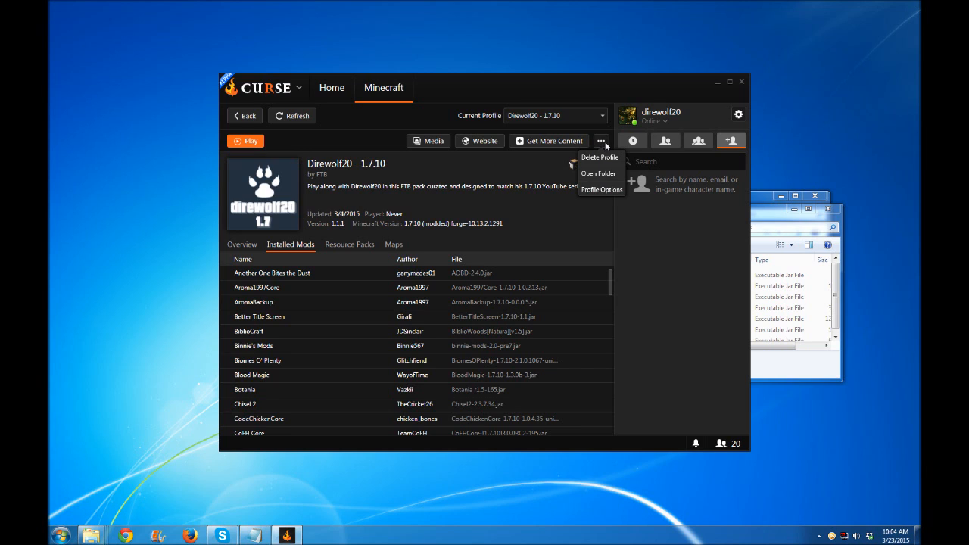
{"action": "left_click", "coordinate": [603, 190]}
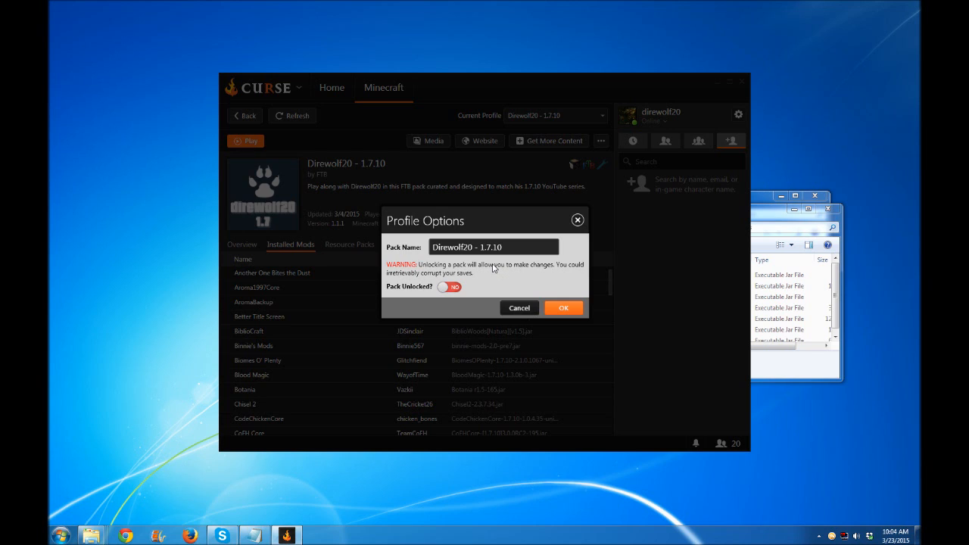
{"action": "left_click", "coordinate": [449, 288]}
{"action": "left_click", "coordinate": [564, 308]}
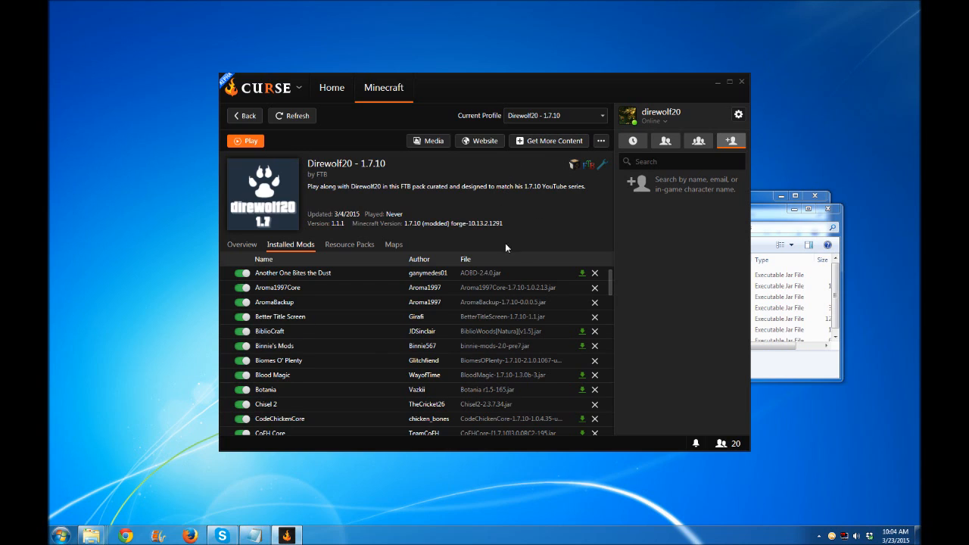
Lock the Direwolf20 - 1.7.10 pack again in its profile options
{"action": "left_click", "coordinate": [600, 142]}
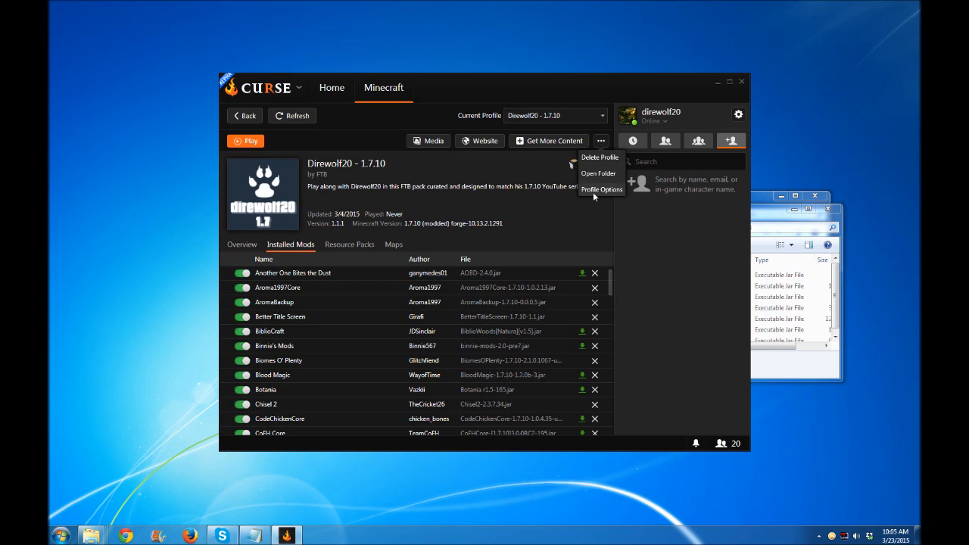
{"action": "left_click", "coordinate": [594, 191]}
{"action": "left_click", "coordinate": [450, 286]}
{"action": "left_click", "coordinate": [563, 308]}
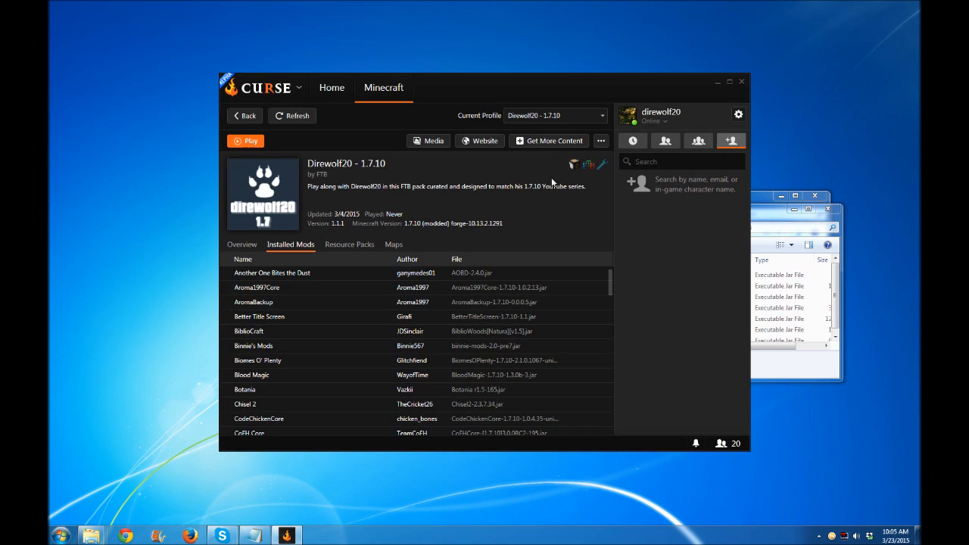
Browse the additional resource packs and maps for the locked profile, and try to open its mods catalogue
{"action": "left_click", "coordinate": [551, 145]}
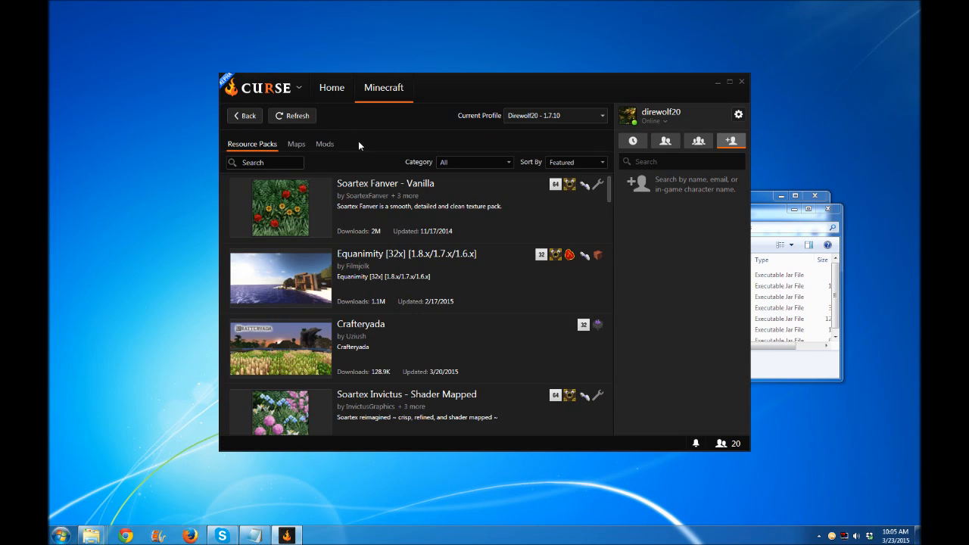
{"action": "left_click", "coordinate": [297, 144]}
{"action": "left_click", "coordinate": [328, 144]}
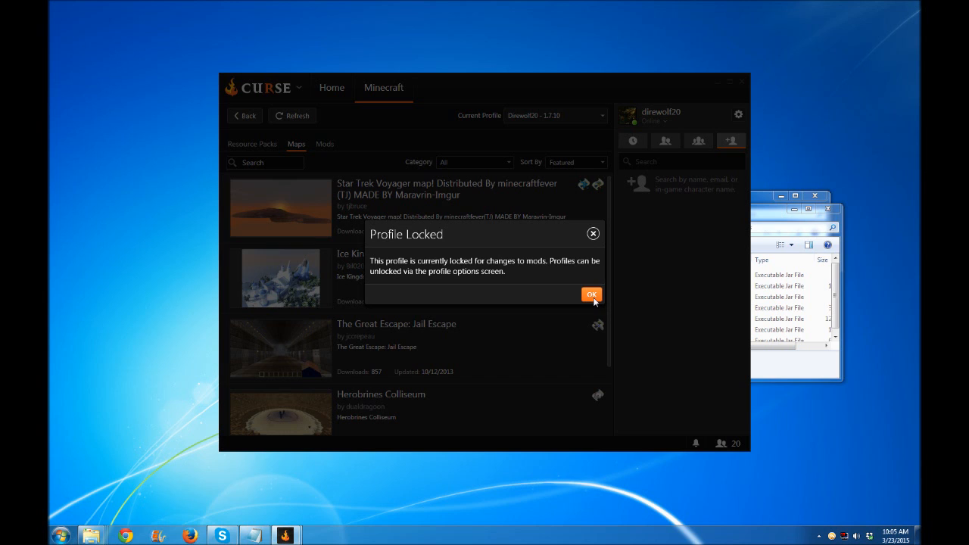
{"action": "left_click", "coordinate": [594, 299]}
{"action": "left_click", "coordinate": [323, 145]}
{"action": "left_click", "coordinate": [595, 293]}
Return to the Direwolf20 - 1.7.10 profile and set Pack Unlocked to yes in its options
{"action": "left_click", "coordinate": [236, 114]}
{"action": "left_click", "coordinate": [600, 140]}
{"action": "left_click", "coordinate": [603, 190]}
{"action": "left_click", "coordinate": [449, 289]}
{"action": "left_click", "coordinate": [557, 306]}
Check the mods available for the unlocked pack, then update Botania to r1.5-170 in its installed mods
{"action": "left_click", "coordinate": [543, 141]}
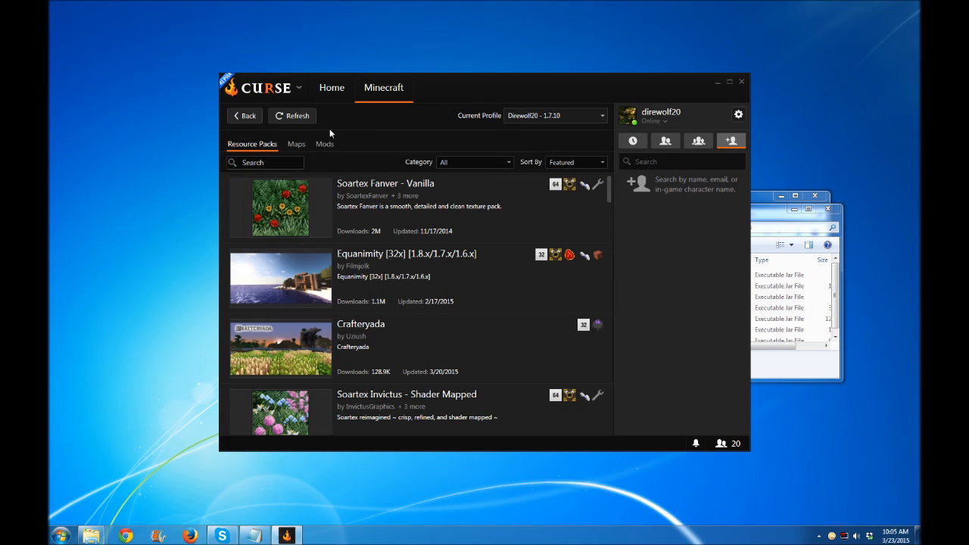
{"action": "left_click", "coordinate": [324, 145]}
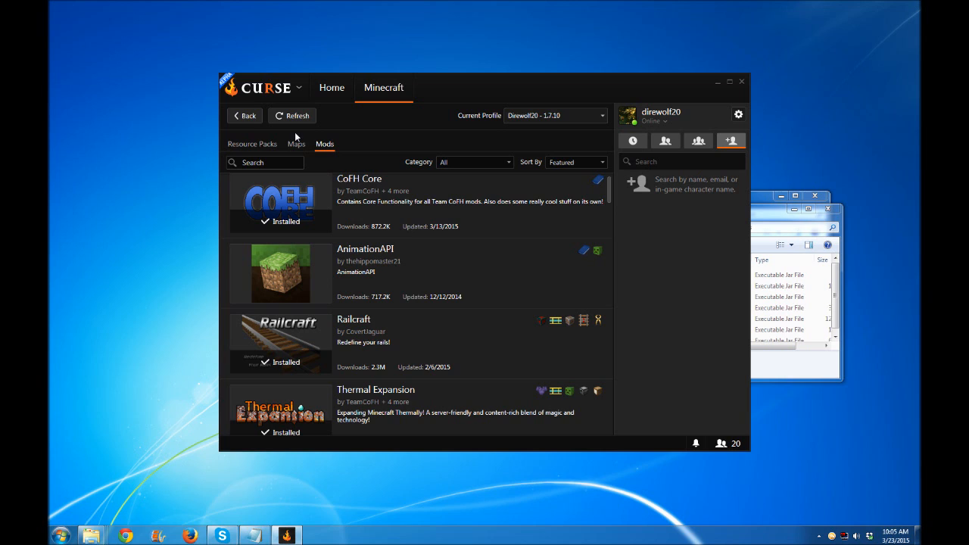
{"action": "left_click", "coordinate": [250, 118]}
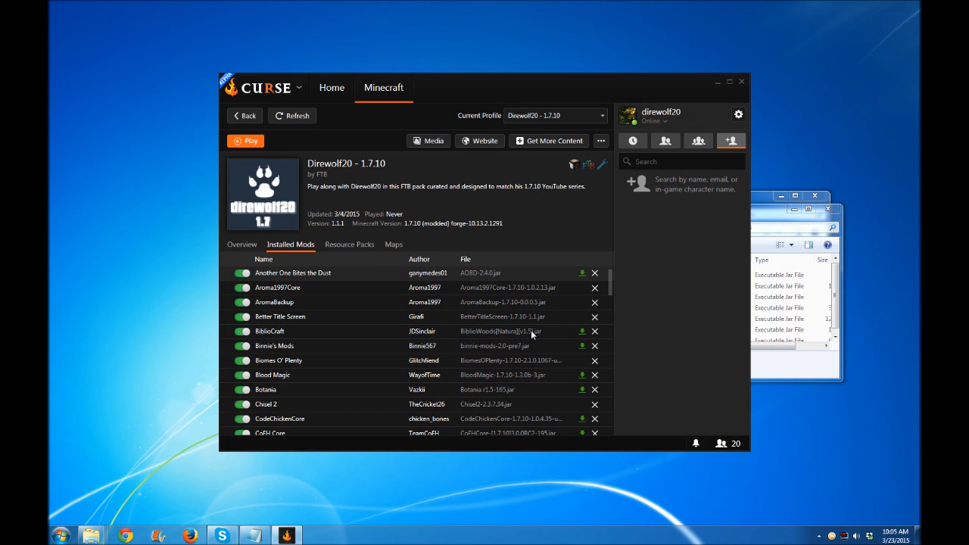
{"action": "left_click", "coordinate": [582, 390]}
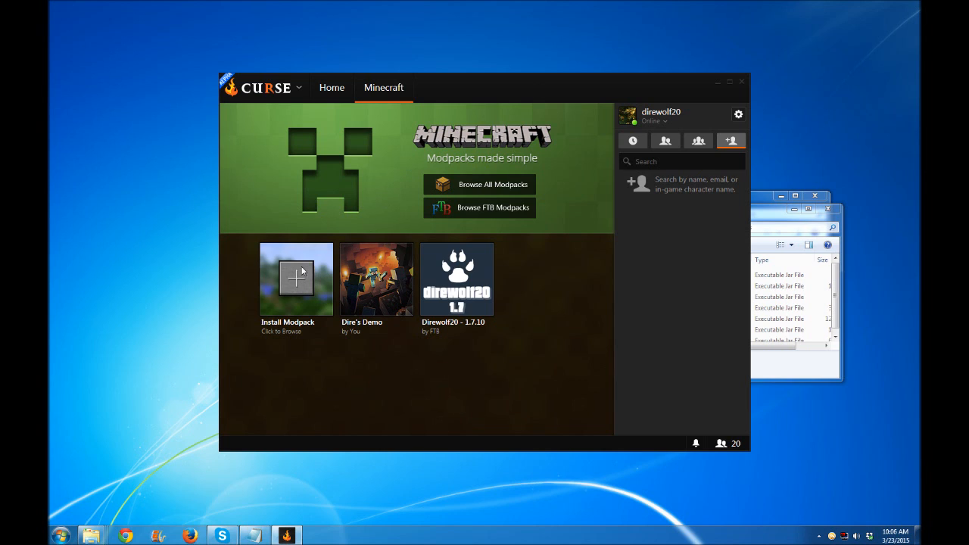
Browse the featured mods that can be added to Dire's Demo, then return to the Minecraft overview without installing any
{"action": "left_click", "coordinate": [378, 267]}
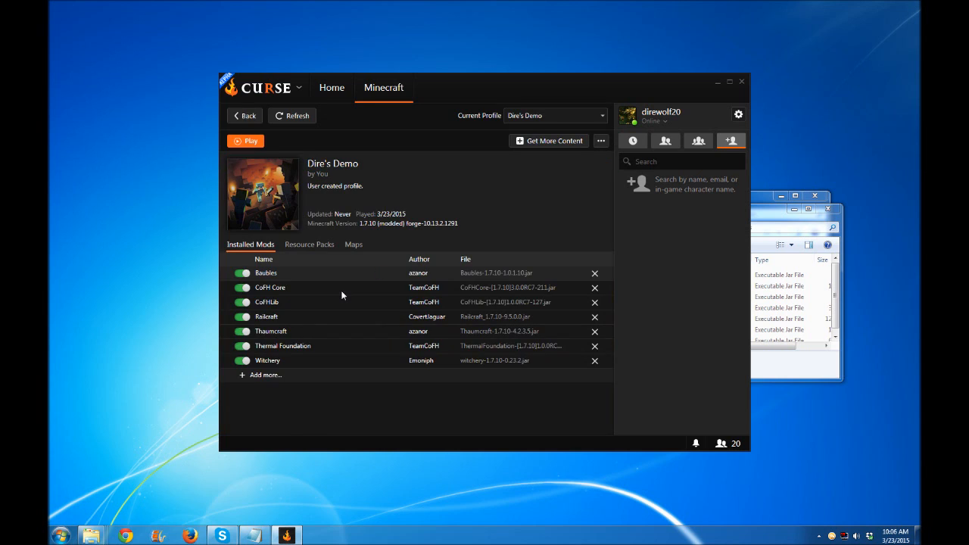
{"action": "left_click", "coordinate": [274, 375]}
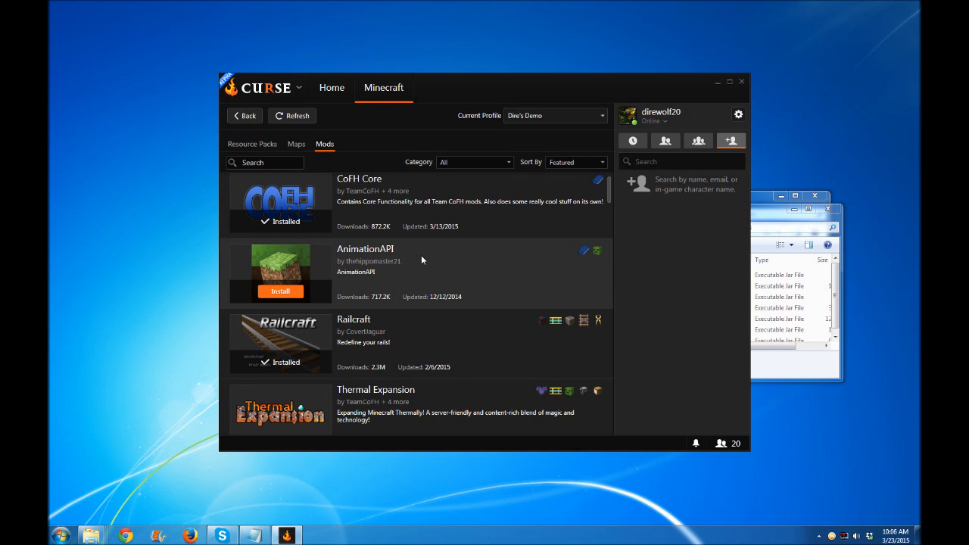
{"action": "scroll", "coordinate": [440, 250], "scroll_direction": "up", "scroll_amount": 5}
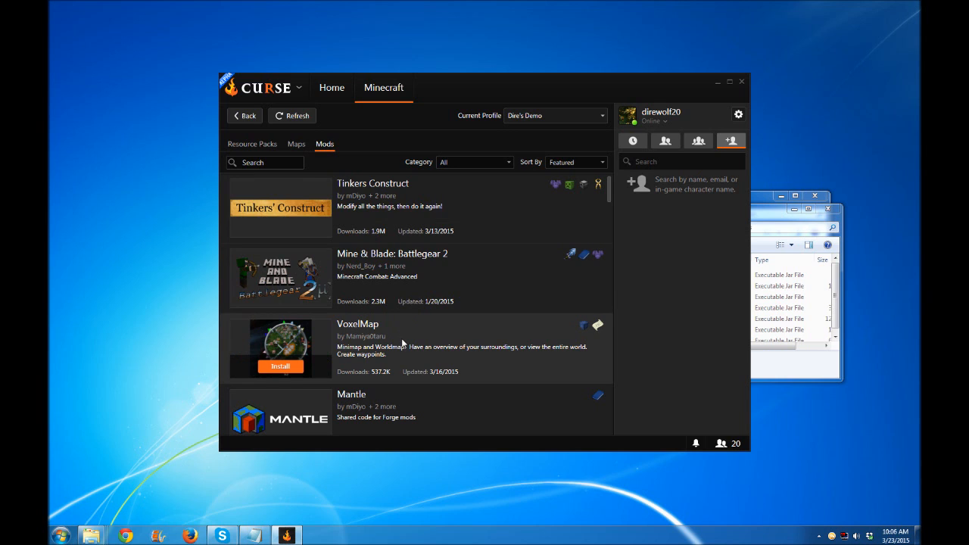
{"action": "scroll", "coordinate": [403, 343], "scroll_direction": "down", "scroll_amount": 5}
{"action": "scroll", "coordinate": [401, 340], "scroll_direction": "down", "scroll_amount": 3}
{"action": "scroll", "coordinate": [401, 340], "scroll_direction": "up", "scroll_amount": 4}
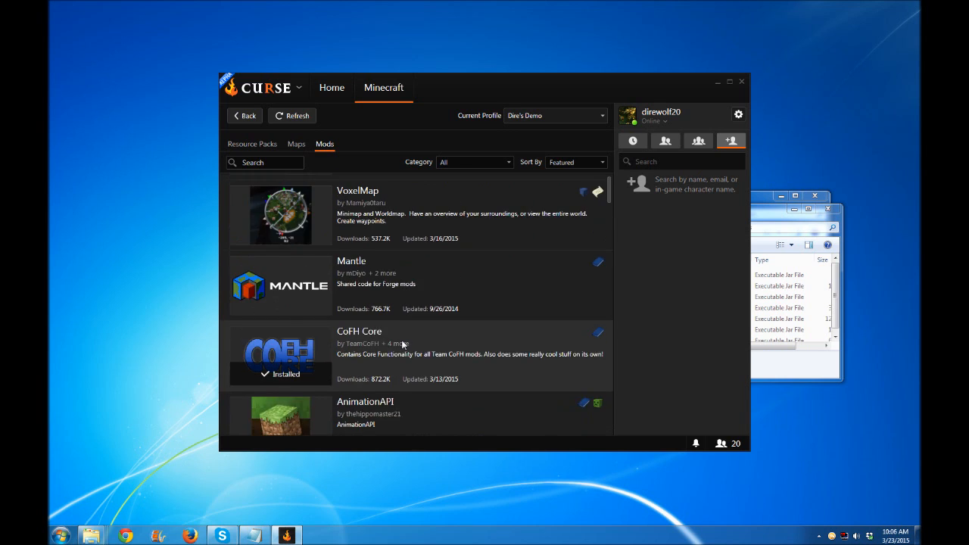
{"action": "scroll", "coordinate": [401, 340], "scroll_direction": "up", "scroll_amount": 2}
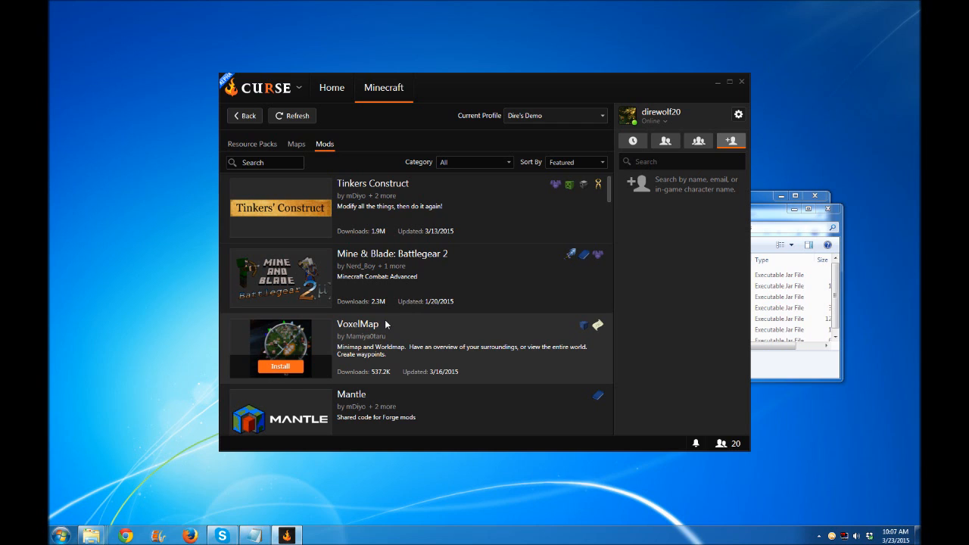
{"action": "left_click", "coordinate": [245, 115]}
{"action": "left_click", "coordinate": [247, 118]}
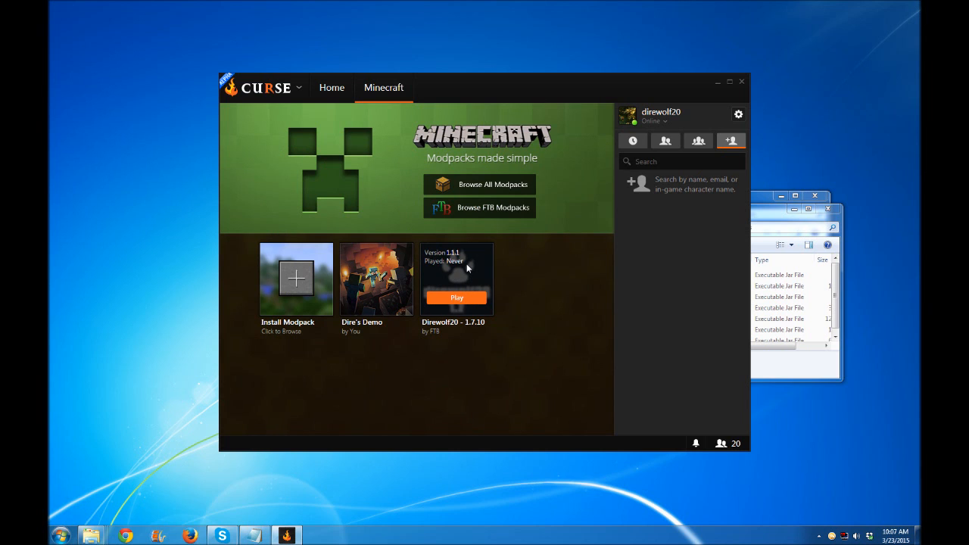
Review the installed mods of the Direwolf20 - 1.7.10 profile, then go back to the Minecraft overview
{"action": "left_click", "coordinate": [466, 263]}
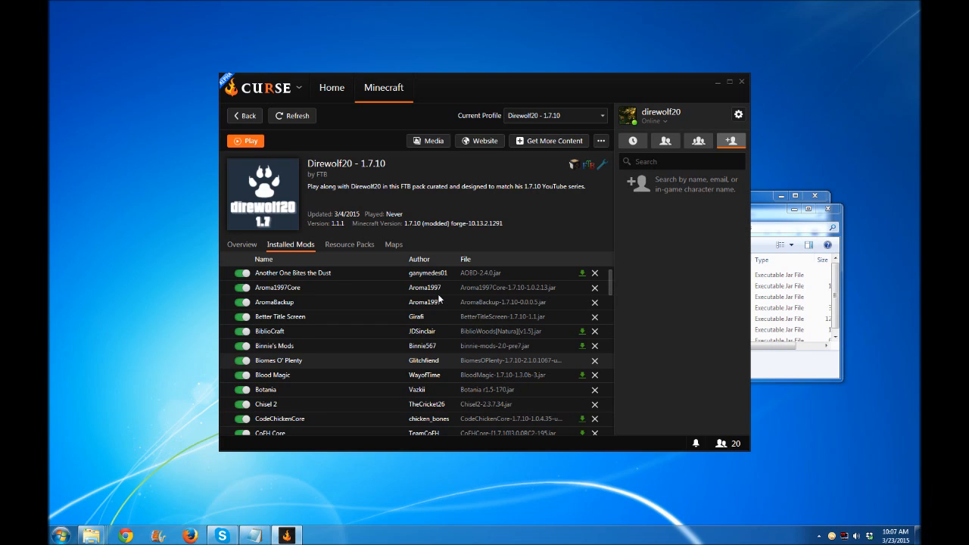
{"action": "left_click", "coordinate": [444, 53]}
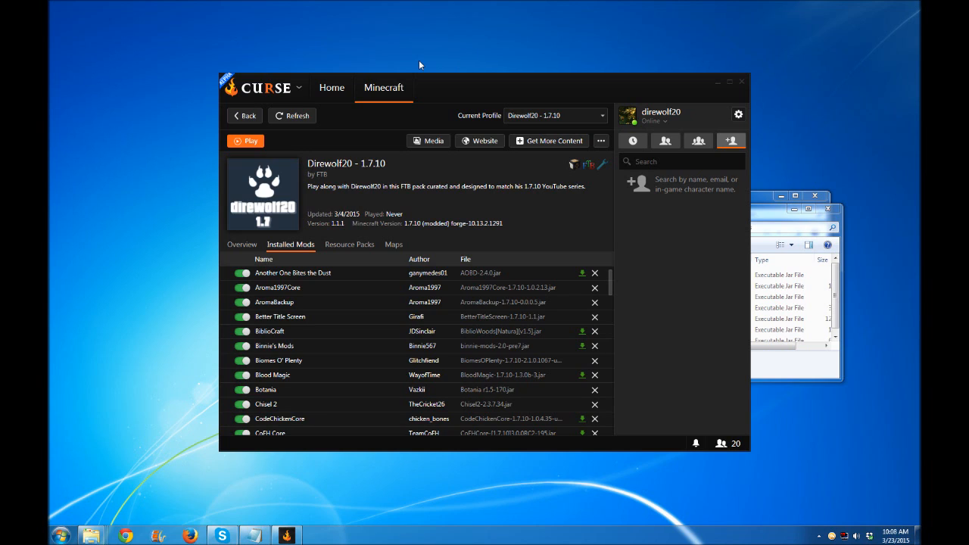
{"action": "left_click", "coordinate": [243, 116]}
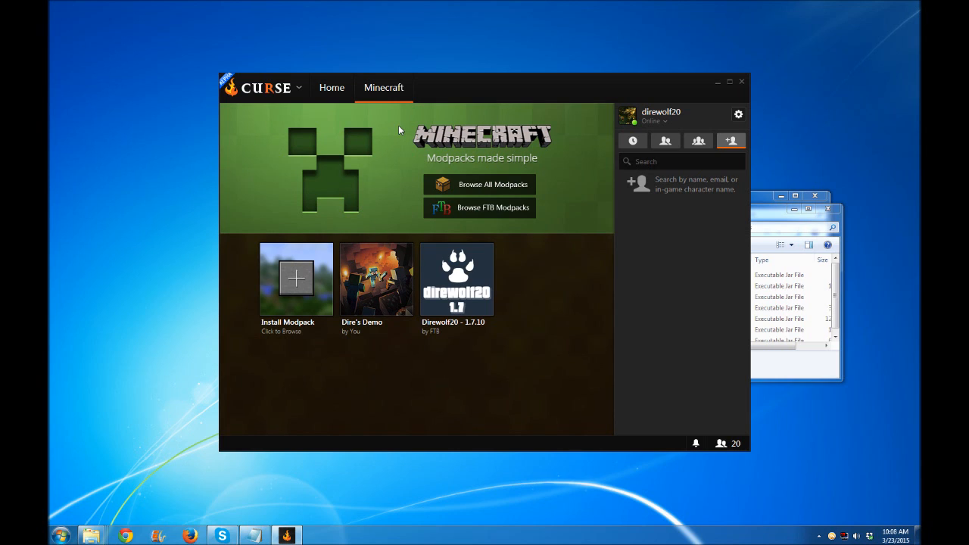
Review the installed mods of the Dire's Demo profile, then go back to the Minecraft overview
{"action": "mouse_move", "coordinate": [384, 269]}
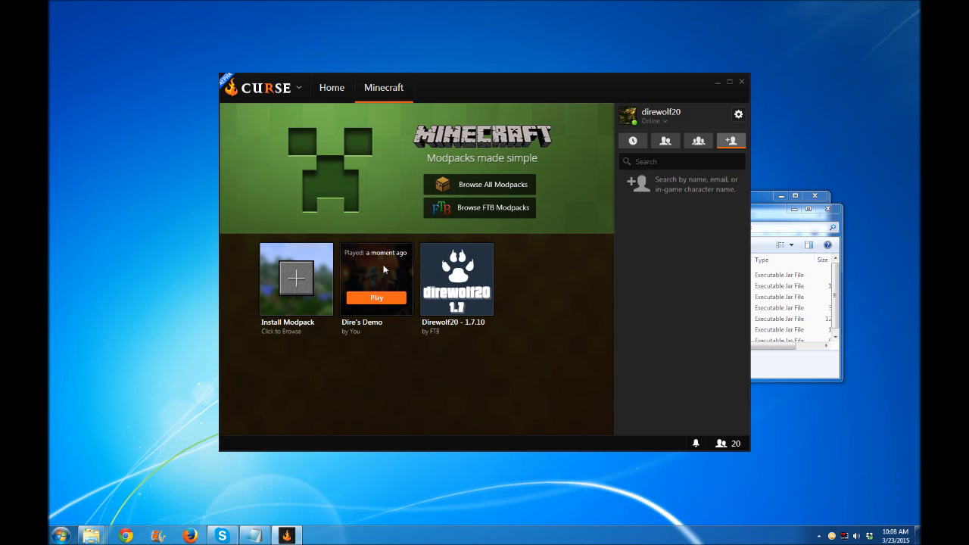
{"action": "left_click", "coordinate": [371, 274]}
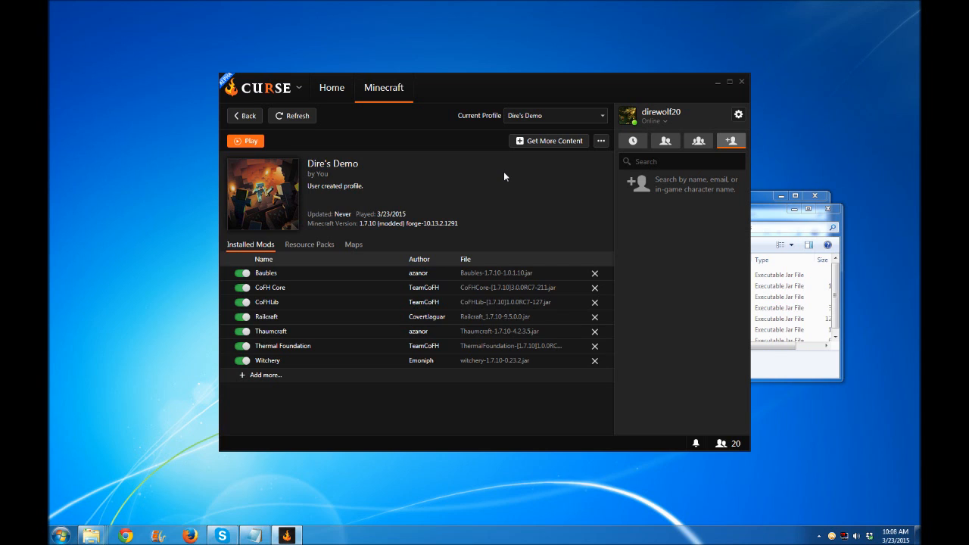
{"action": "left_click", "coordinate": [247, 116]}
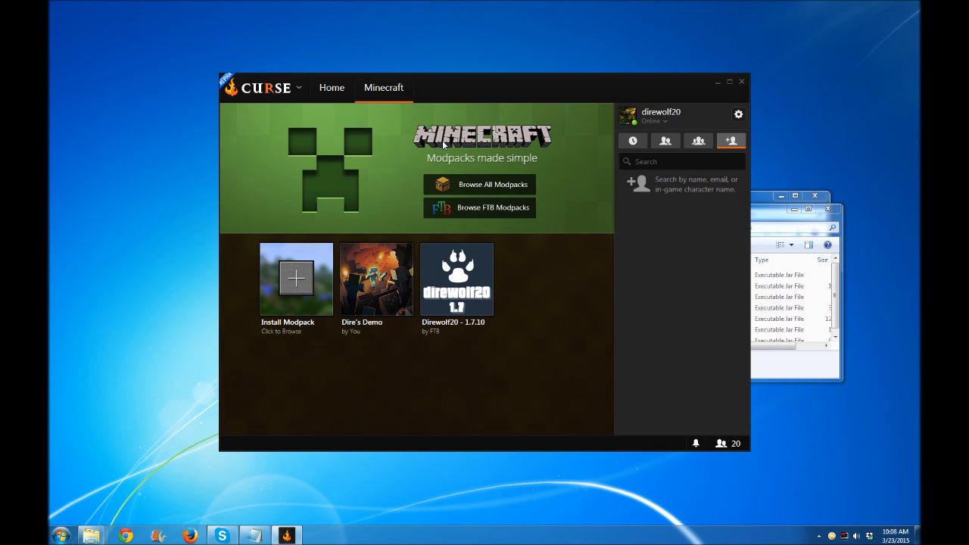